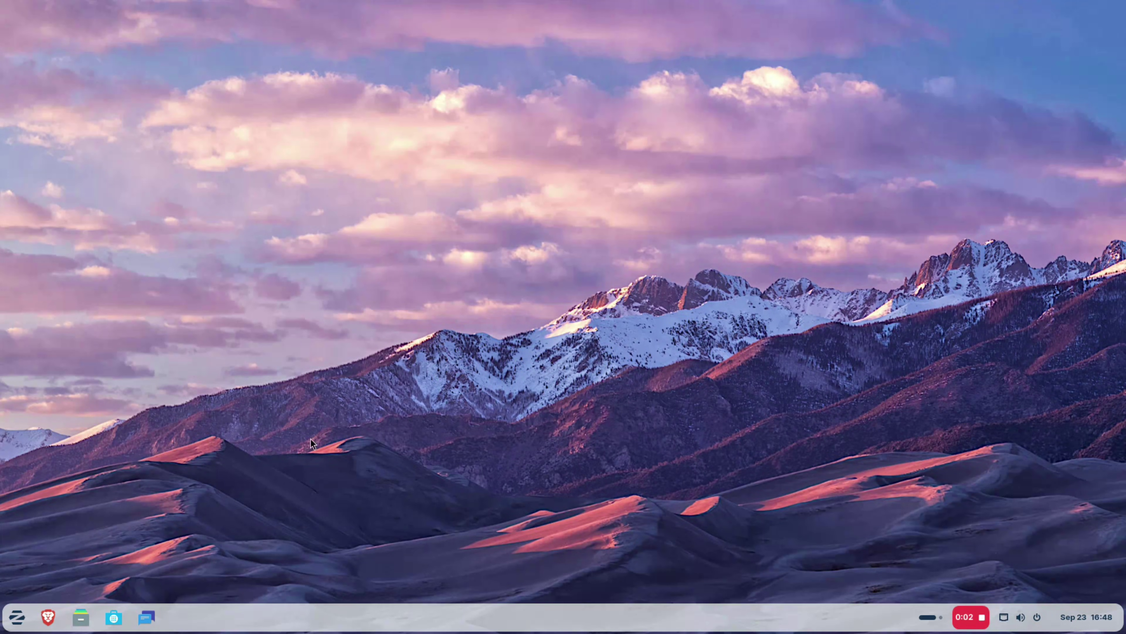
# Step: Browse the Zorin menu's All Apps list, then open and close the workspace overview
pyautogui.click(17, 616)
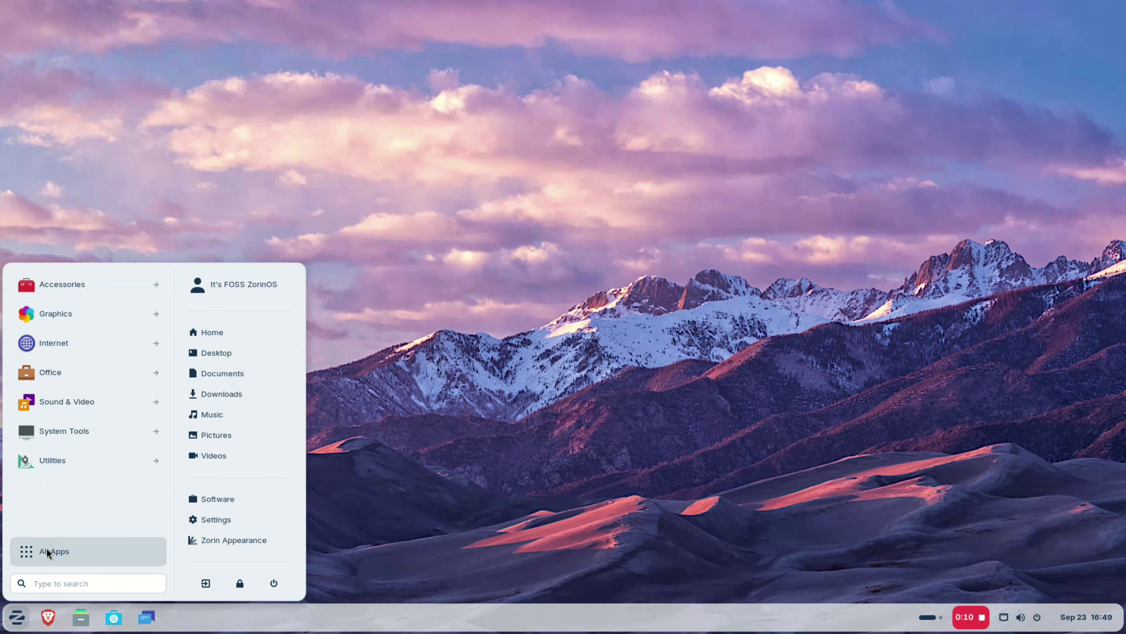
pyautogui.click(47, 549)
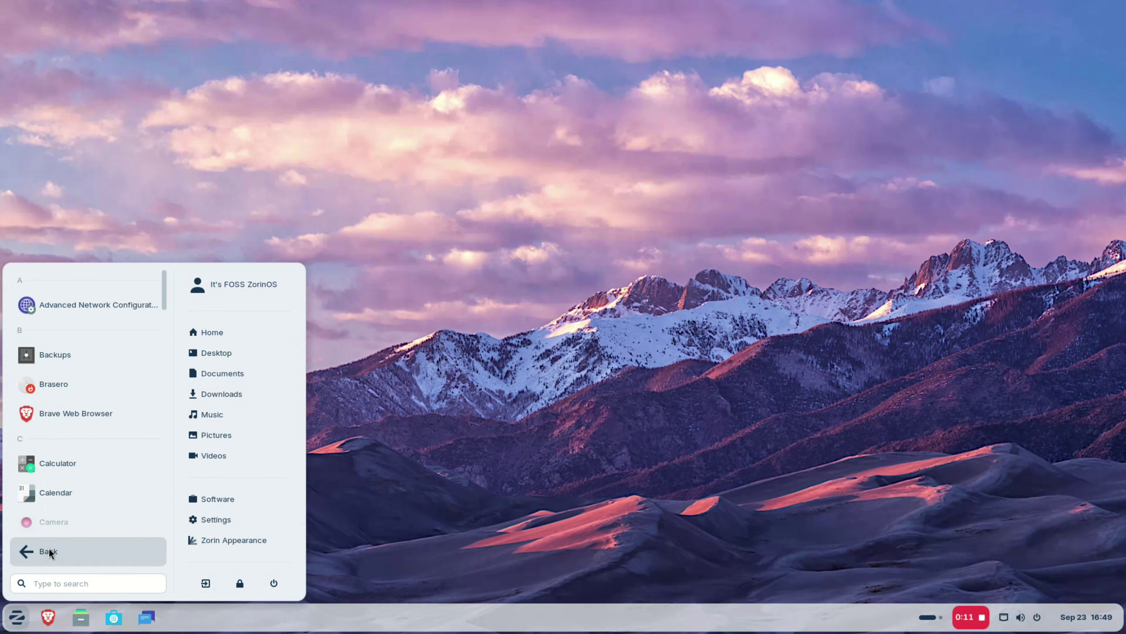
pyautogui.scroll(-10, 52, 375)
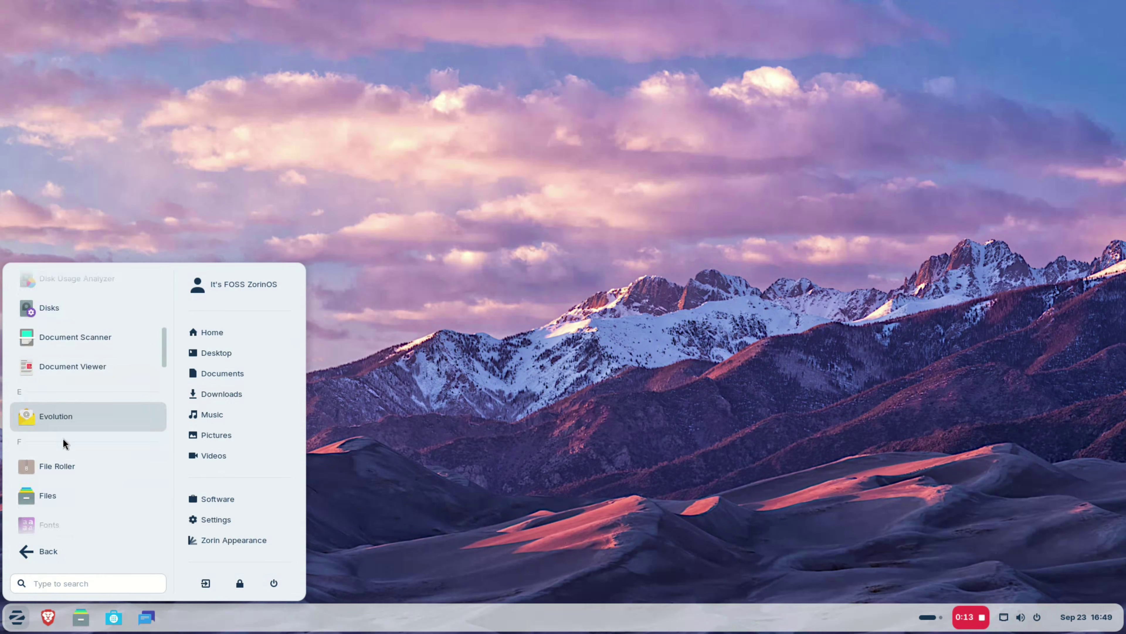
pyautogui.click(43, 558)
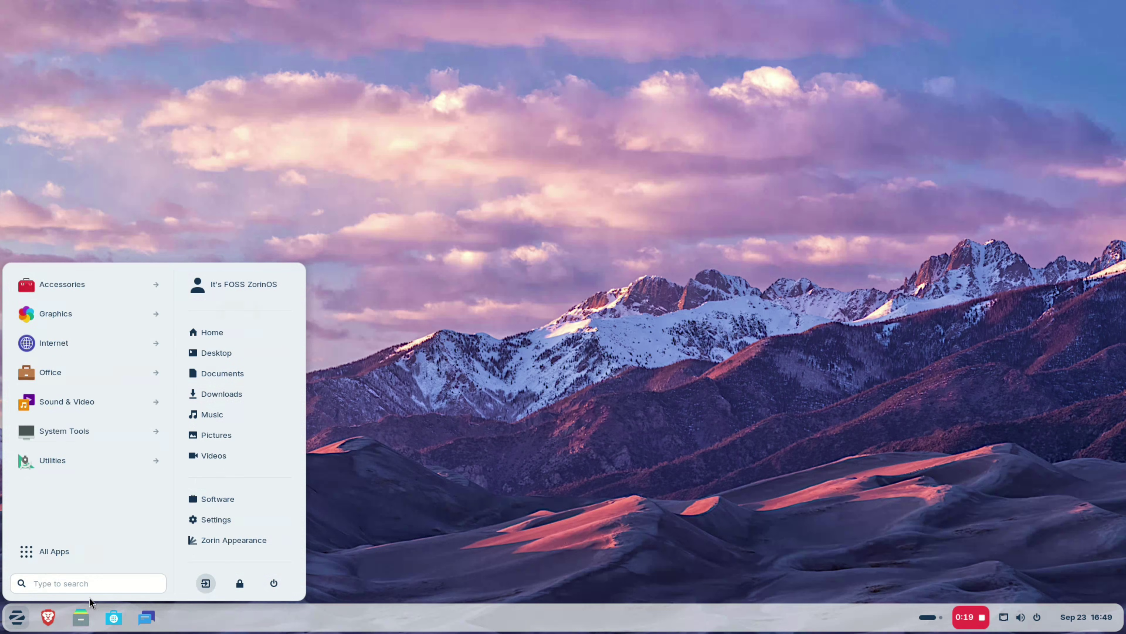
pyautogui.click(23, 623)
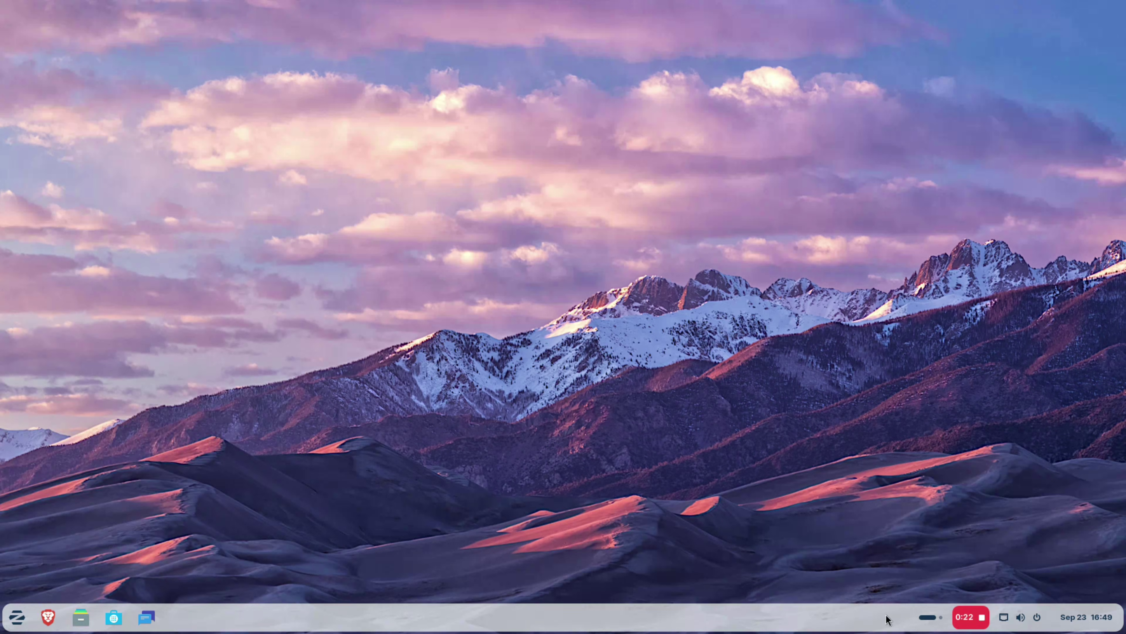
pyautogui.click(929, 618)
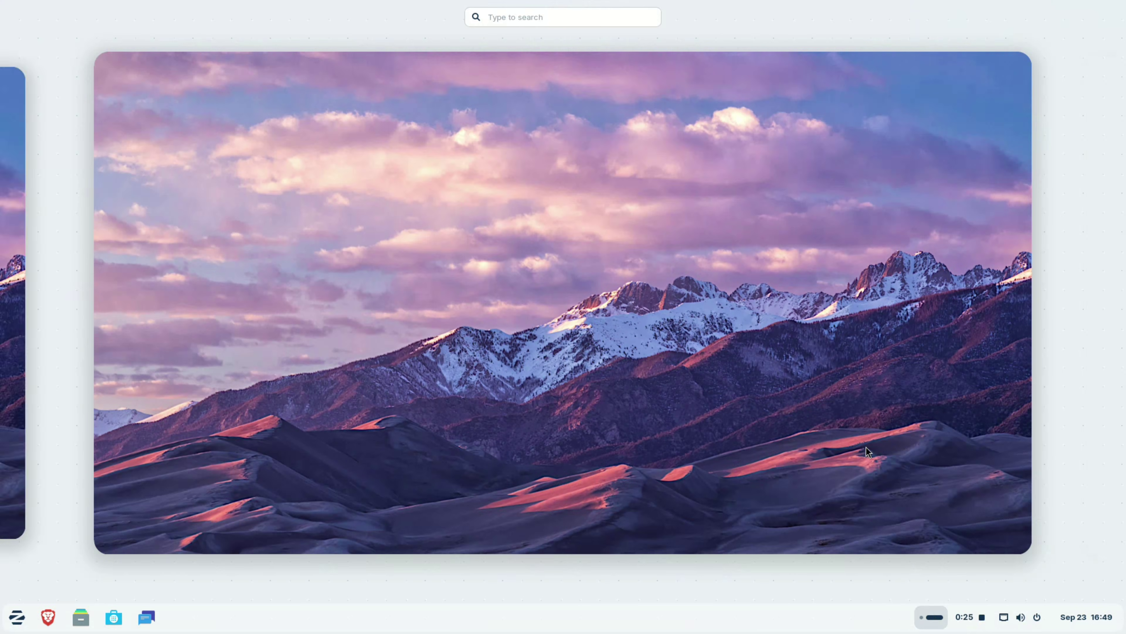
pyautogui.click(929, 625)
# Step: View the quick settings and the calendar panel, then close both to leave the bare desktop
pyautogui.click(1020, 618)
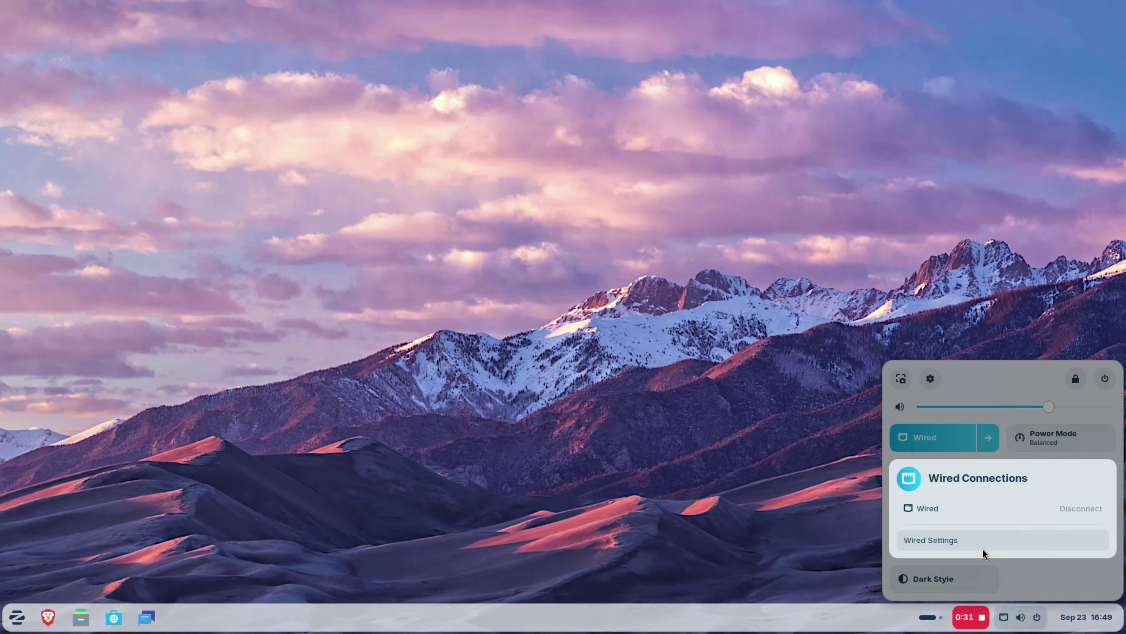
pyautogui.click(1047, 584)
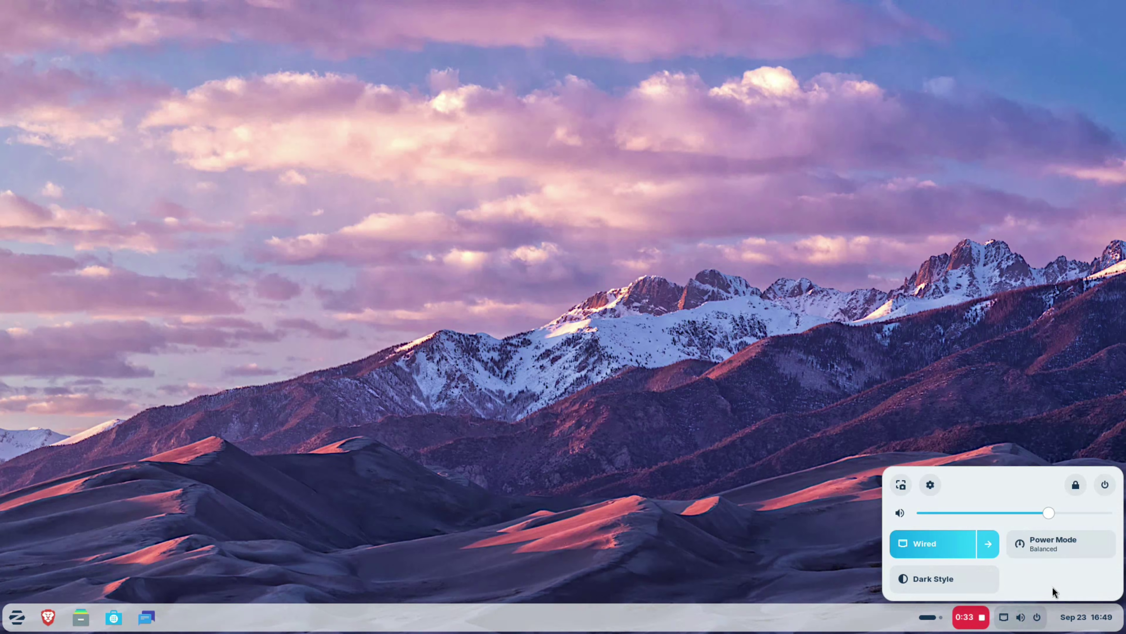
pyautogui.click(1028, 621)
pyautogui.click(1089, 620)
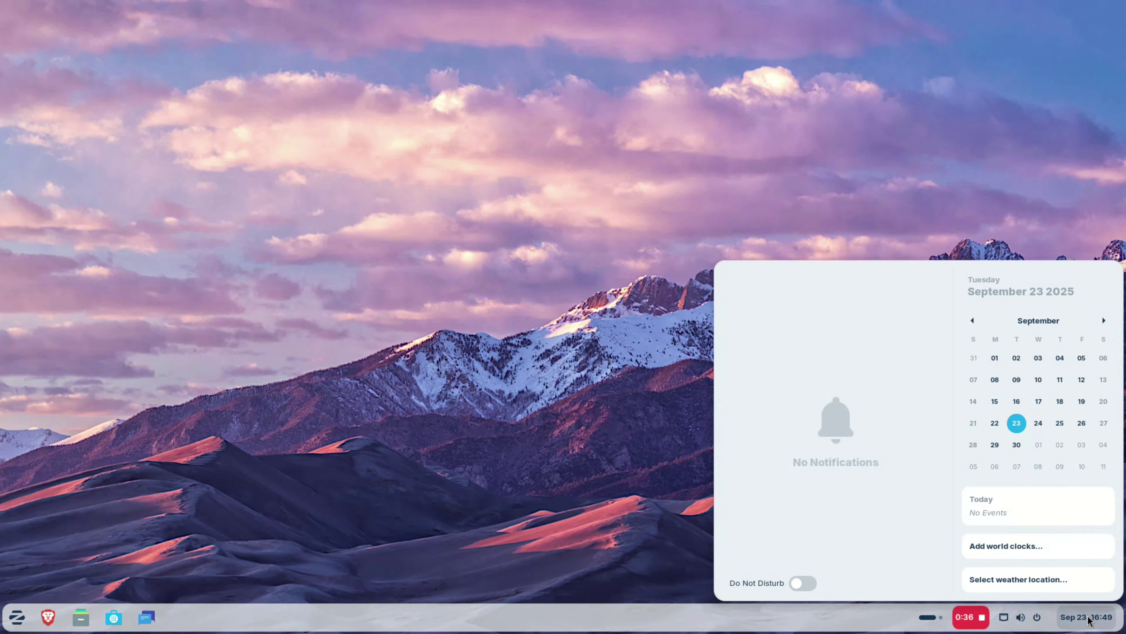
pyautogui.click(661, 474)
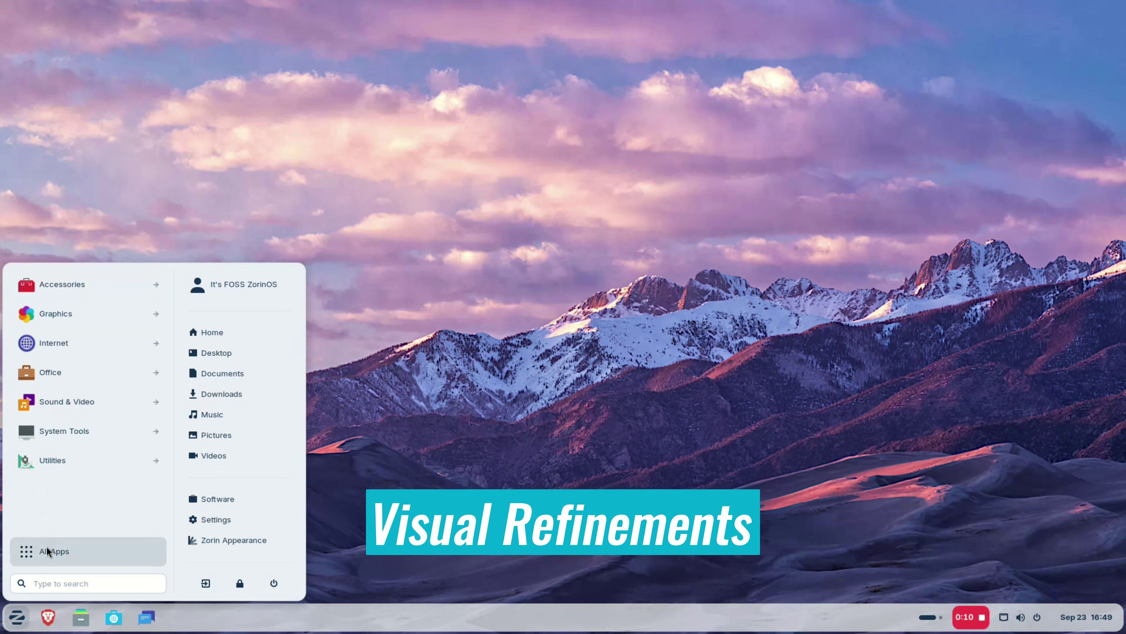
# Step: Launch Settings by searching 'setti' and view the Bluetooth, Displays and Appearance pages
pyautogui.click(47, 548)
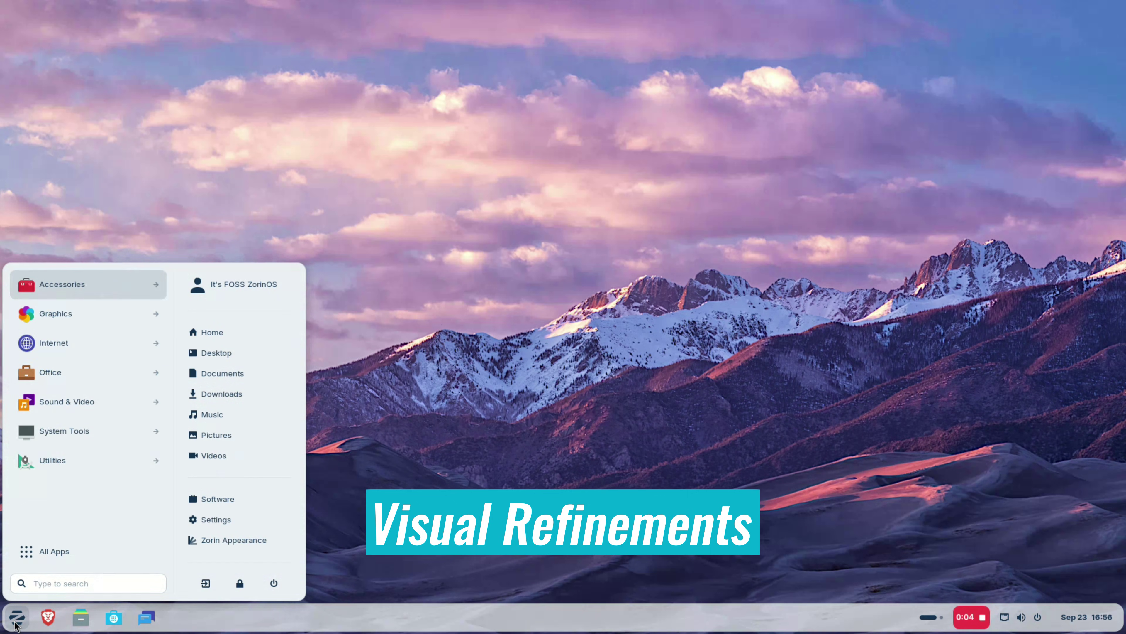
pyautogui.write('s')
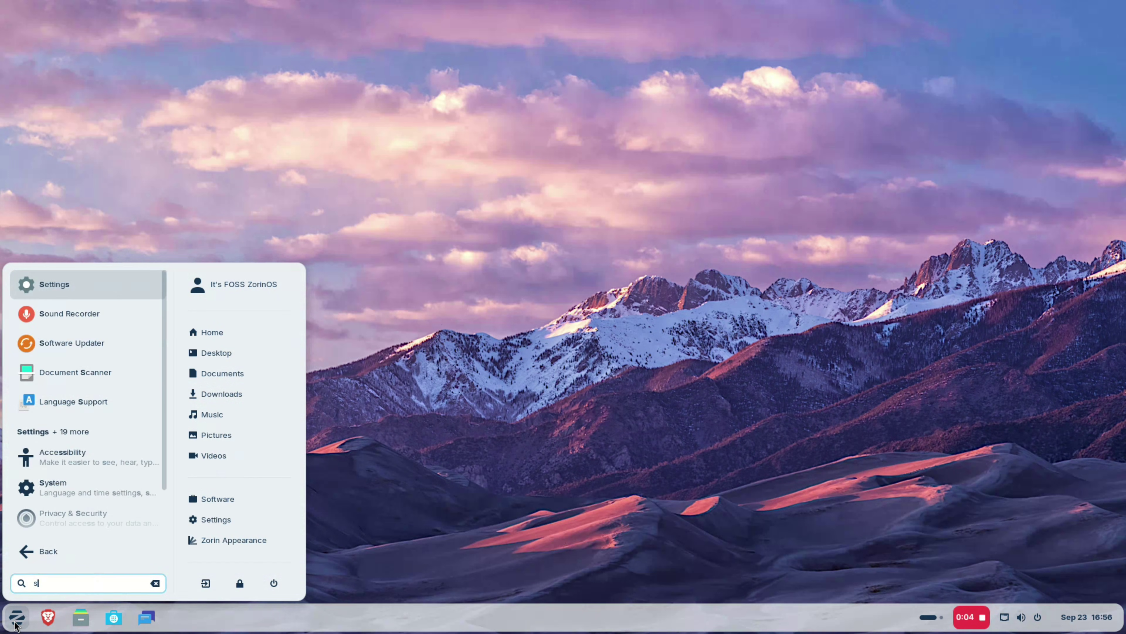
pyautogui.write('etti')
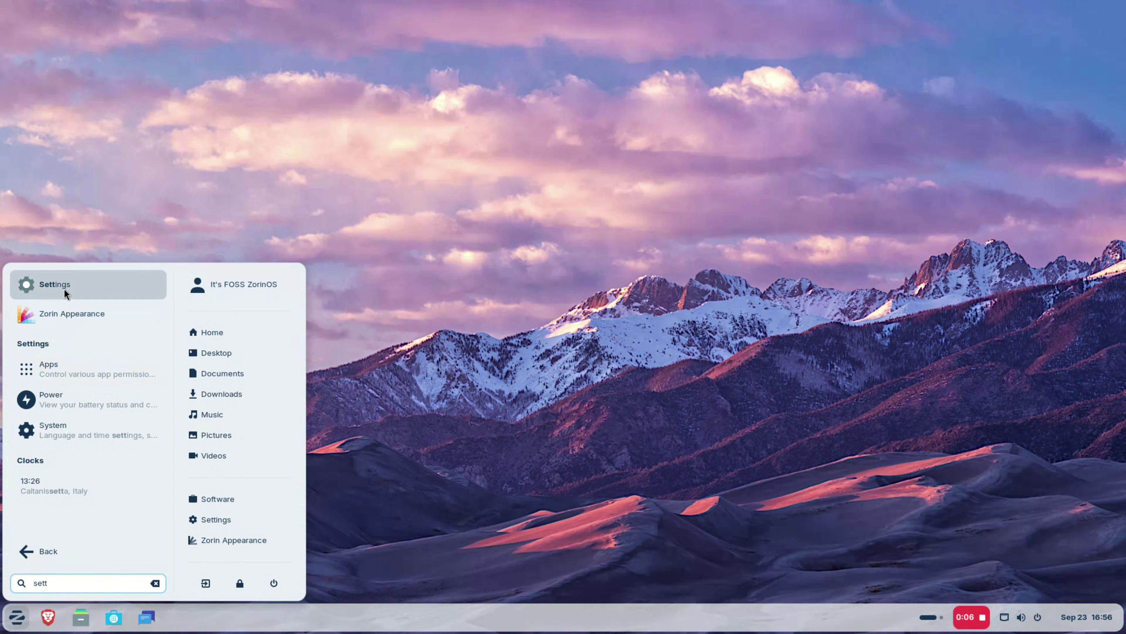
pyautogui.click(64, 289)
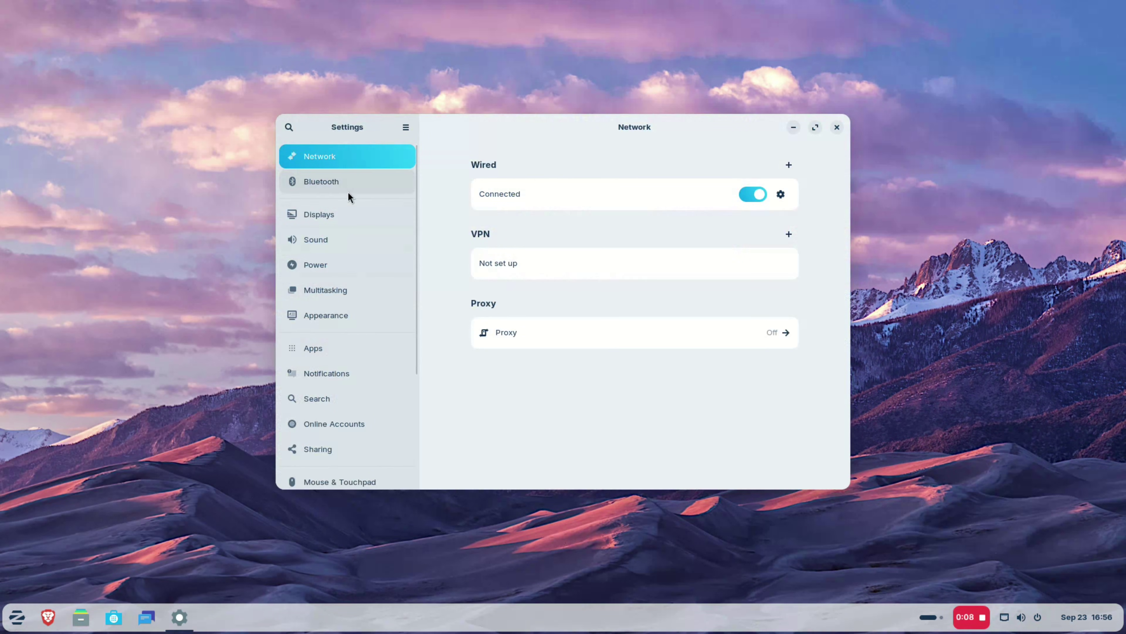
pyautogui.click(348, 189)
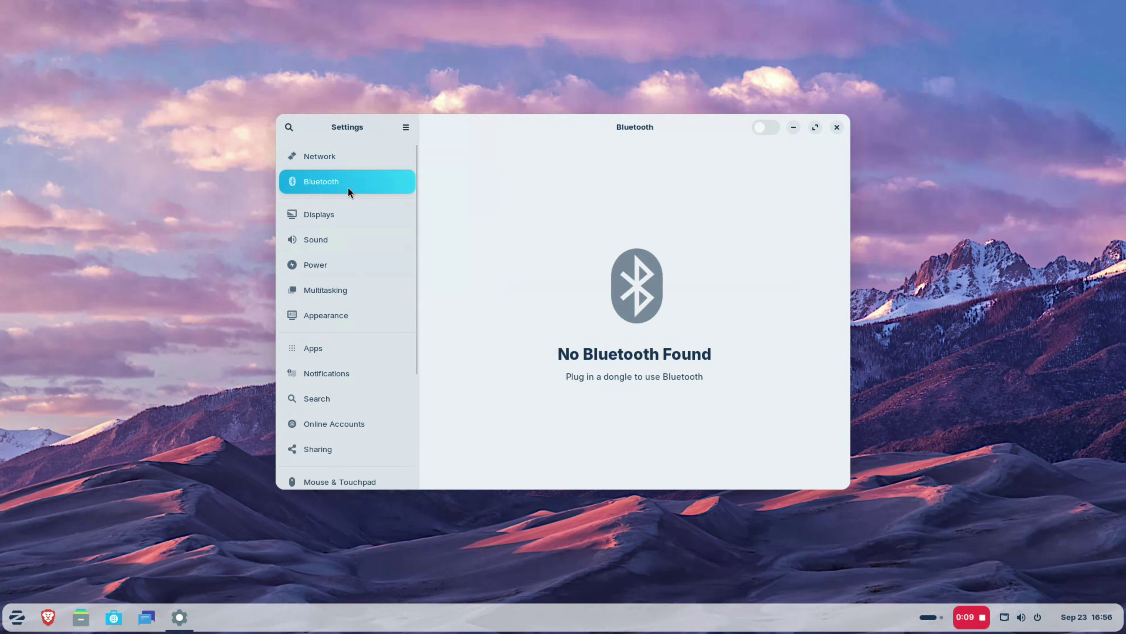
pyautogui.click(342, 215)
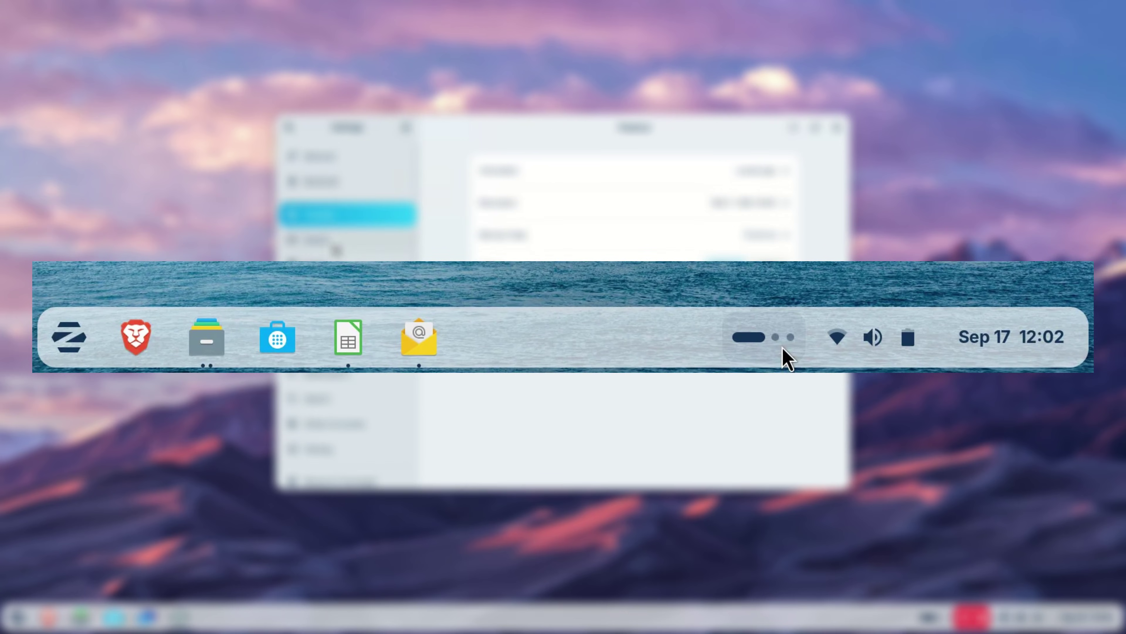
pyautogui.click(337, 244)
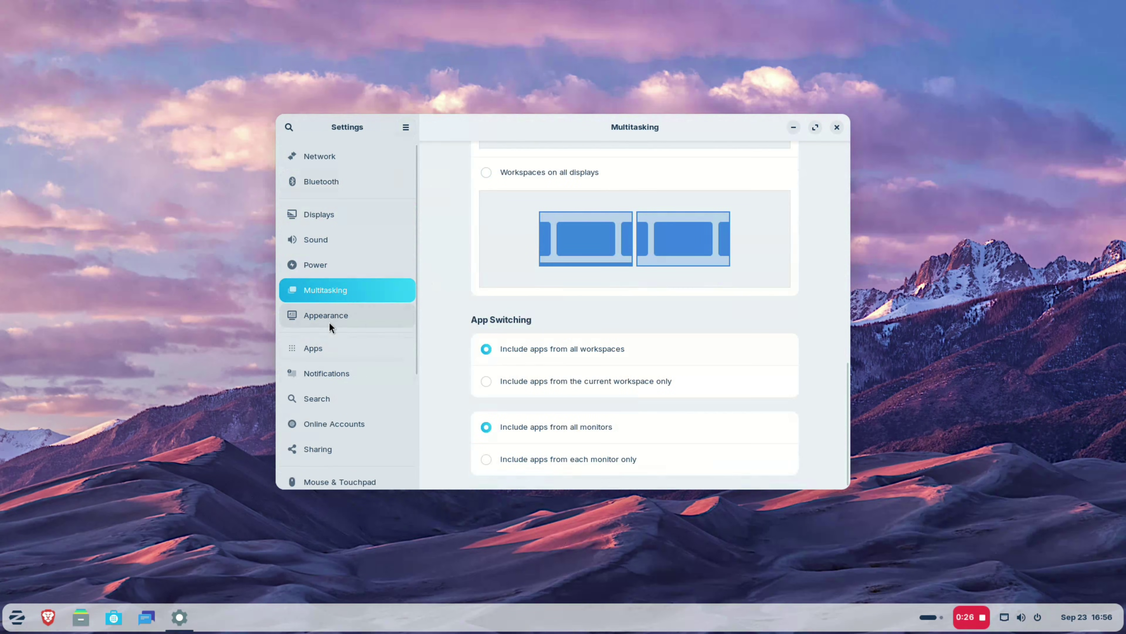
pyautogui.click(329, 324)
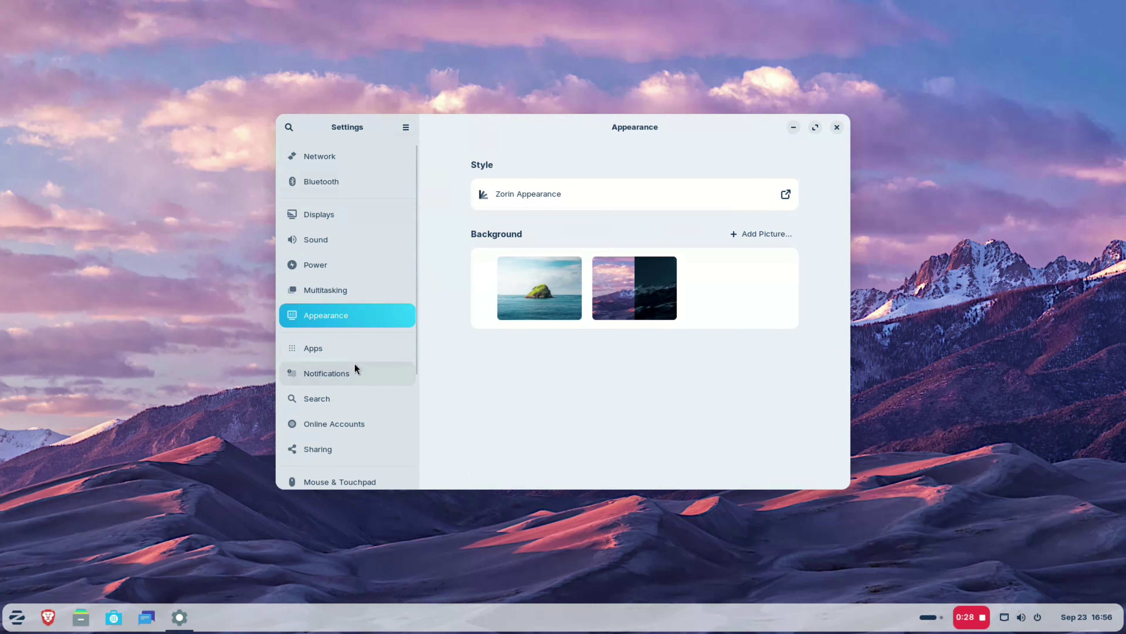
# Step: Browse the Apps page and its Default Apps settings, then return to the apps list
pyautogui.click(343, 351)
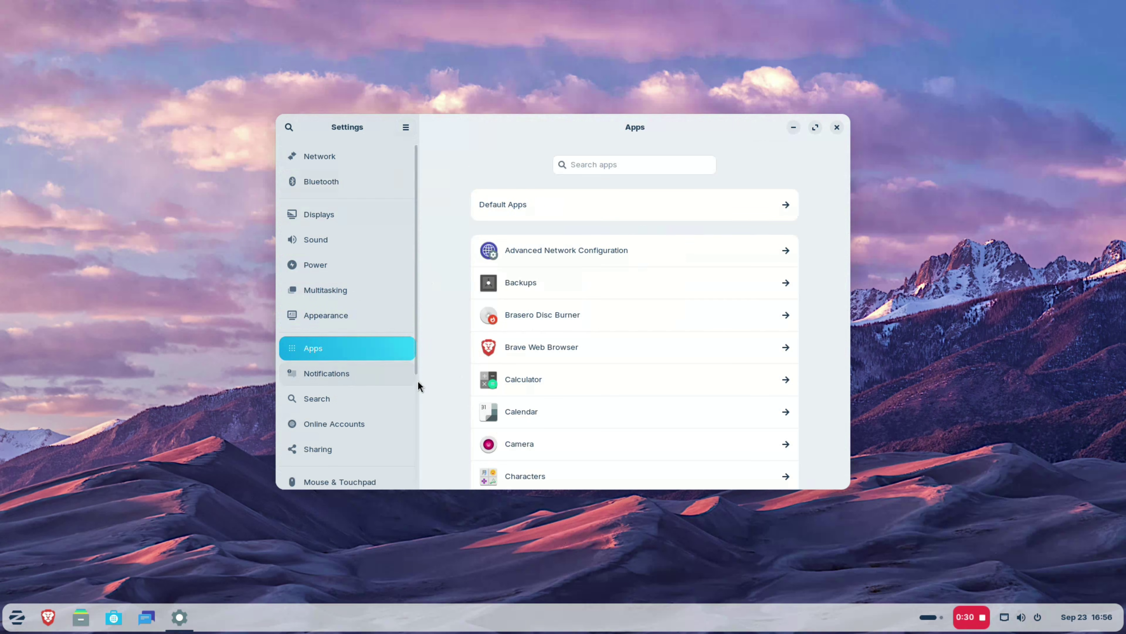
pyautogui.scroll(-5, 418, 381)
pyautogui.click(506, 210)
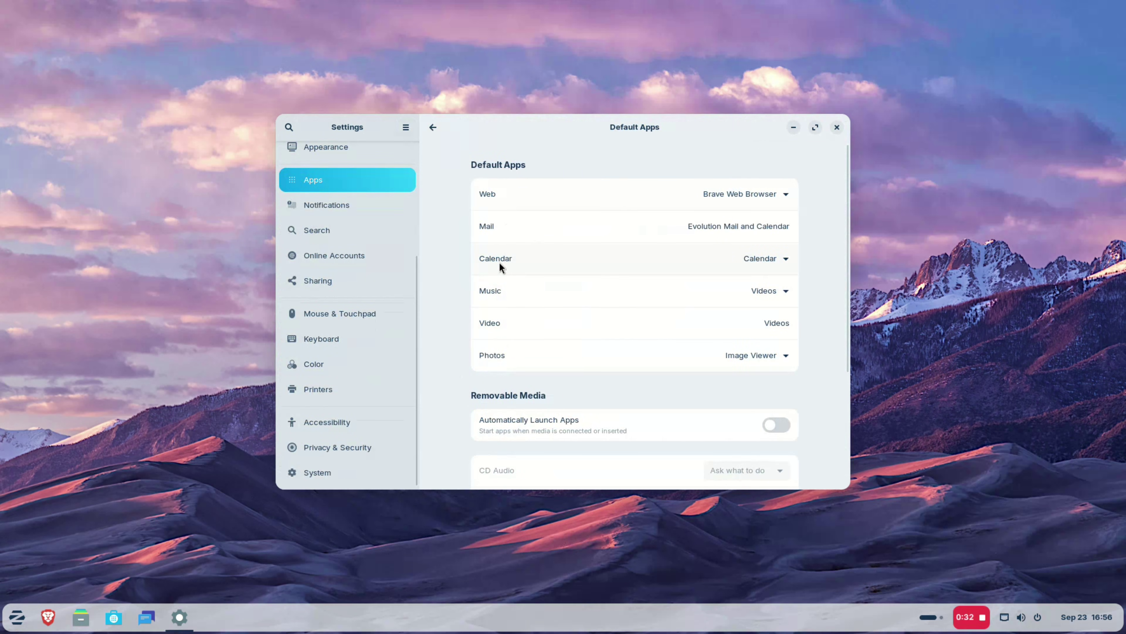
pyautogui.scroll(-5, 571, 226)
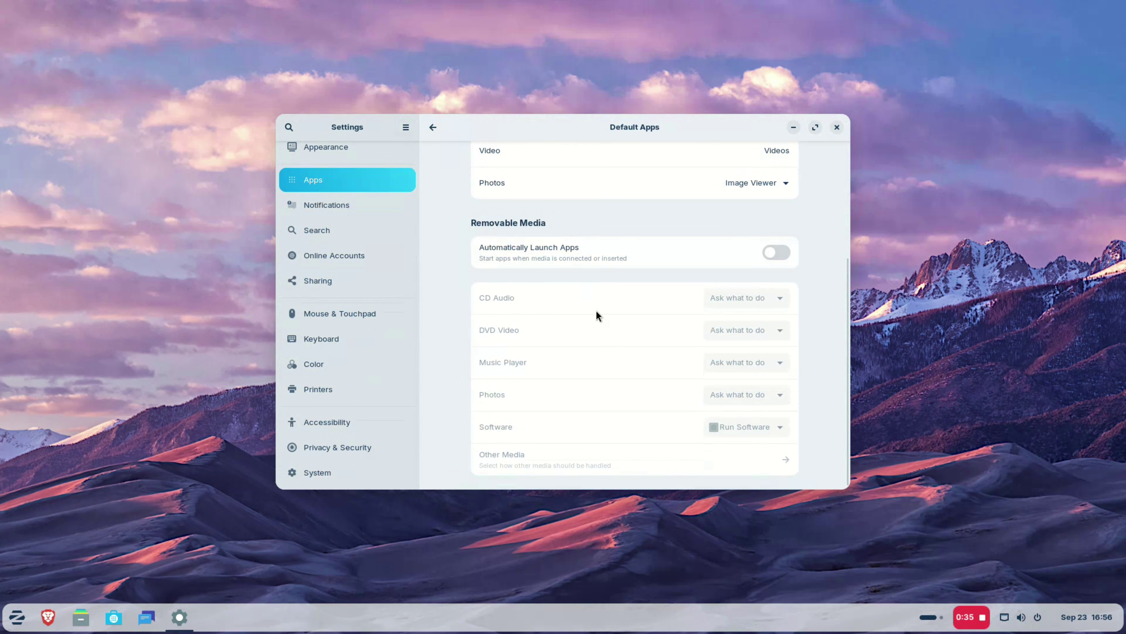
pyautogui.scroll(5, 596, 312)
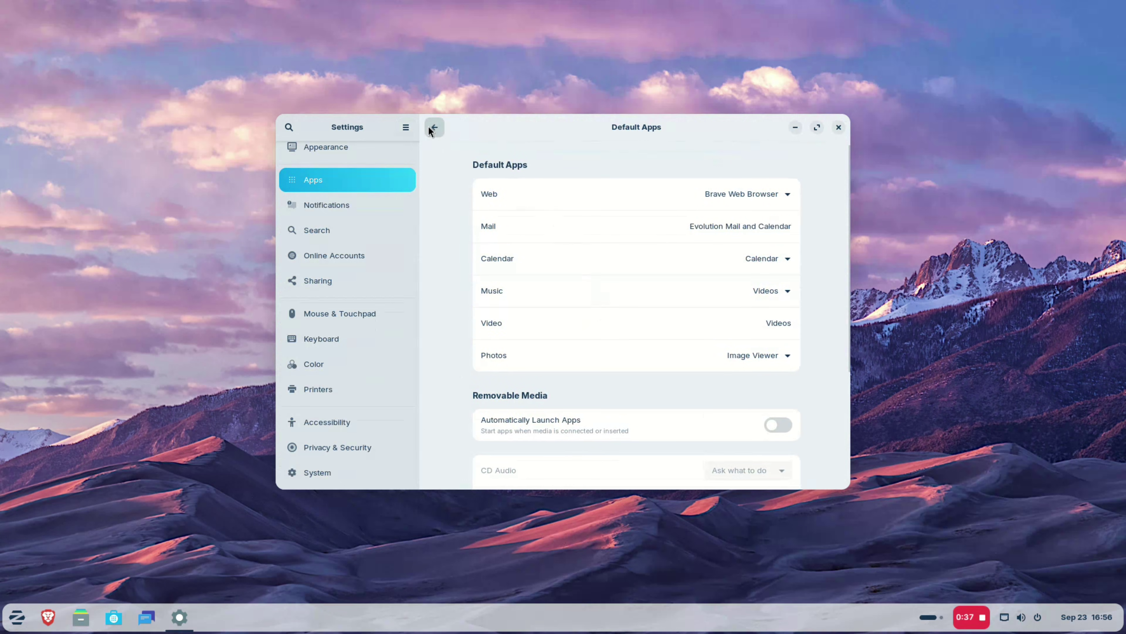
pyautogui.click(431, 127)
pyautogui.scroll(-4, 464, 306)
pyautogui.scroll(-10, 464, 320)
# Step: Open the Notifications page, then tile the text editor on the left with the terminal beside it
pyautogui.click(365, 214)
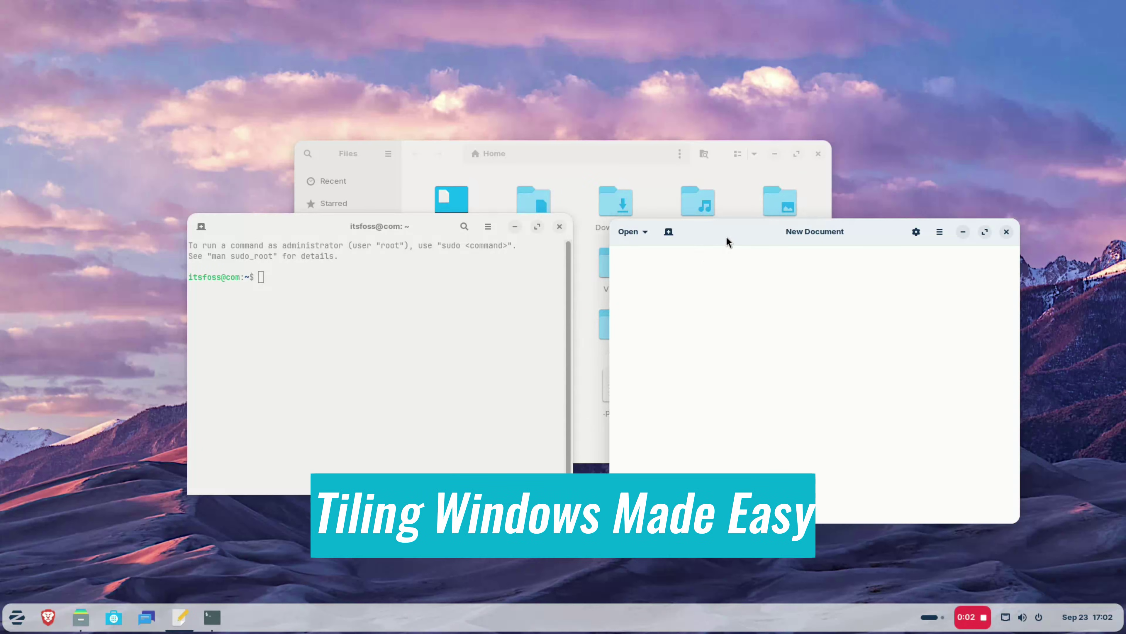
pyautogui.moveTo(729, 235); pyautogui.dragTo(580, 44)
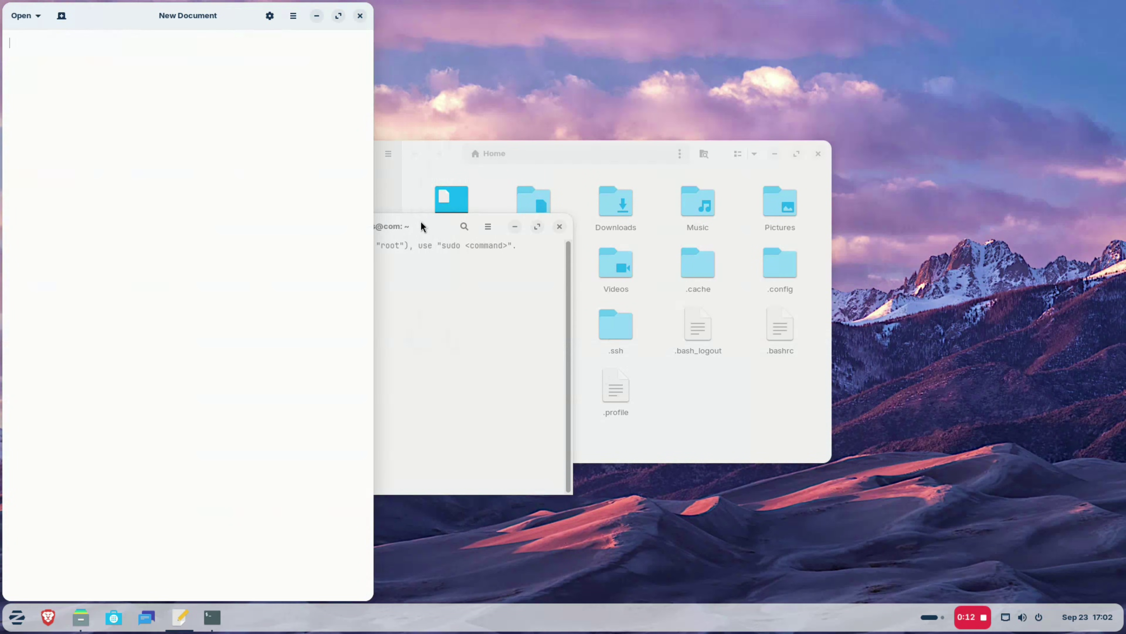
pyautogui.moveTo(421, 223); pyautogui.dragTo(607, 34)
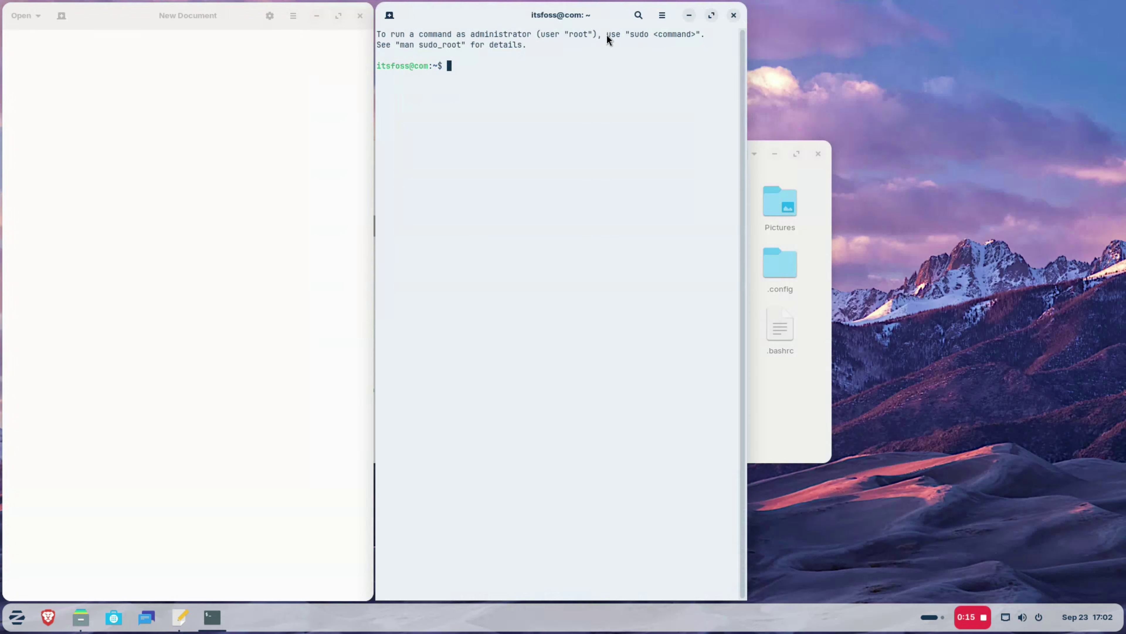
# Step: Tile the Files window on the right, then widen the Files and editor tiles by narrowing the terminal
pyautogui.click(811, 407)
pyautogui.moveTo(425, 153); pyautogui.dragTo(635, 45)
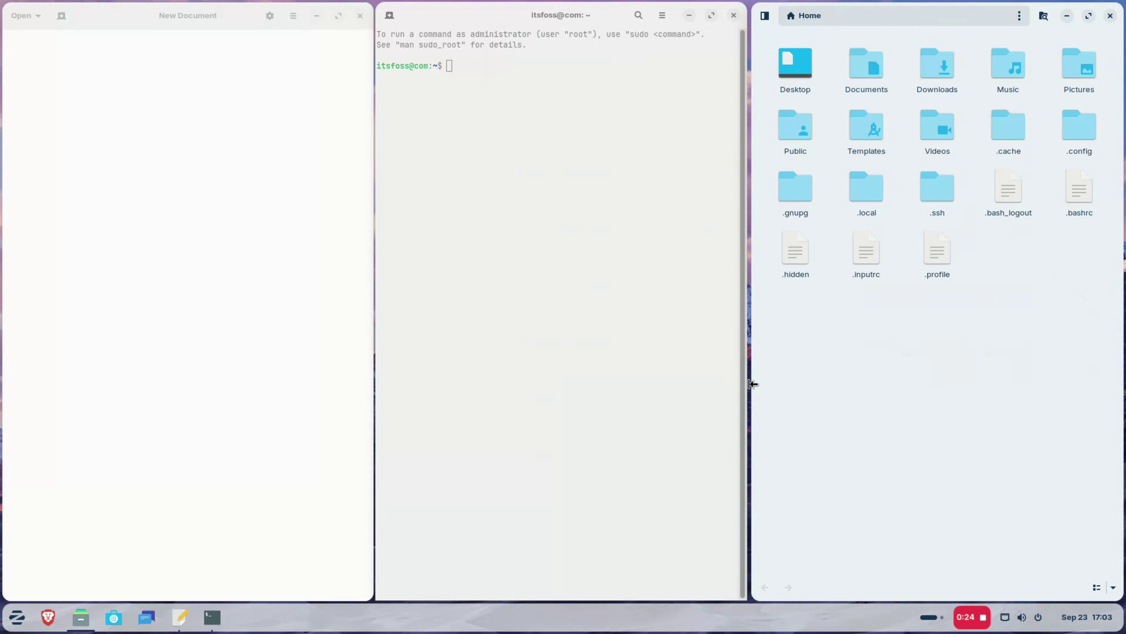
pyautogui.moveTo(759, 384)
pyautogui.mouseDown()
pyautogui.moveTo(648, 384)
pyautogui.moveTo(763, 382)
pyautogui.moveTo(748, 384)
pyautogui.mouseUp()
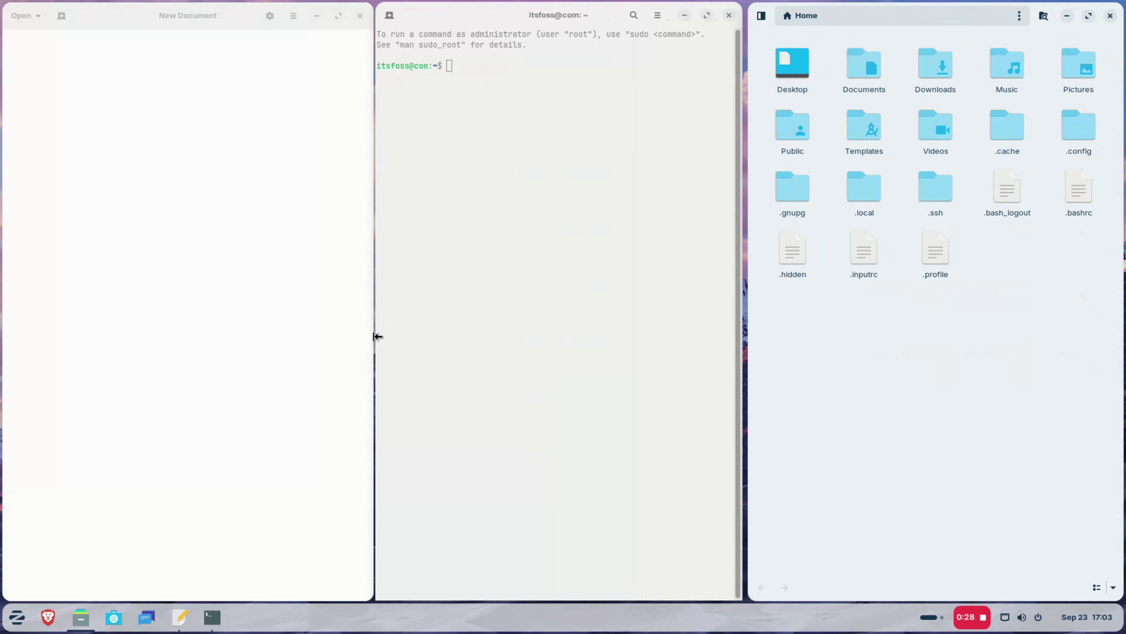
pyautogui.moveTo(377, 336); pyautogui.dragTo(408, 340)
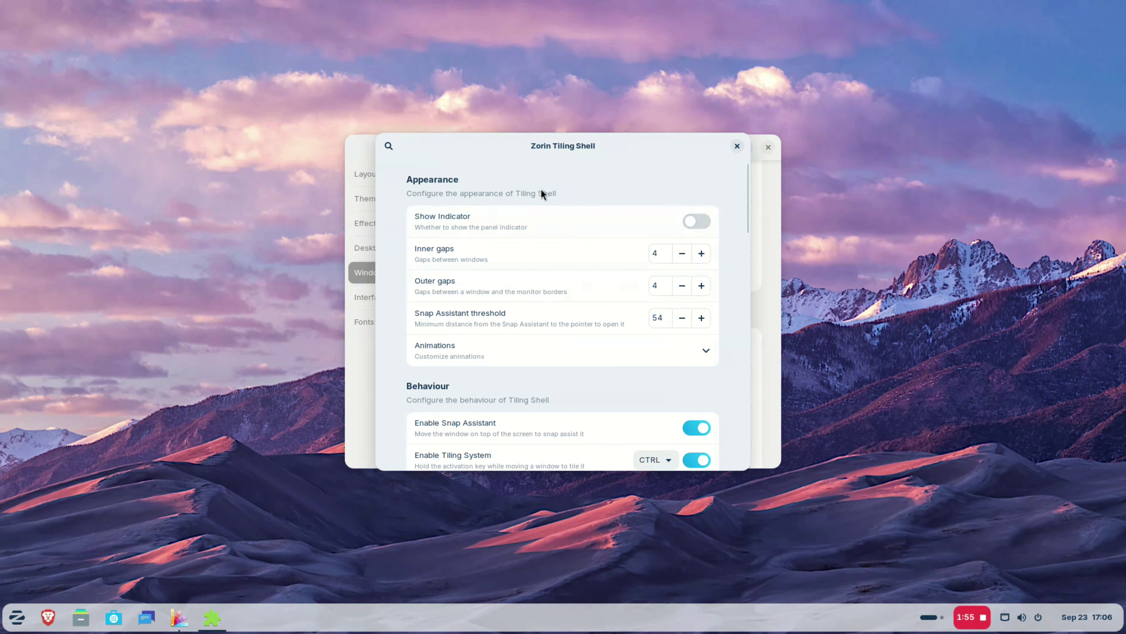
# Step: Enable Show Indicator in Tiling Shell settings and check the new panel indicator's layouts popup
pyautogui.click(685, 221)
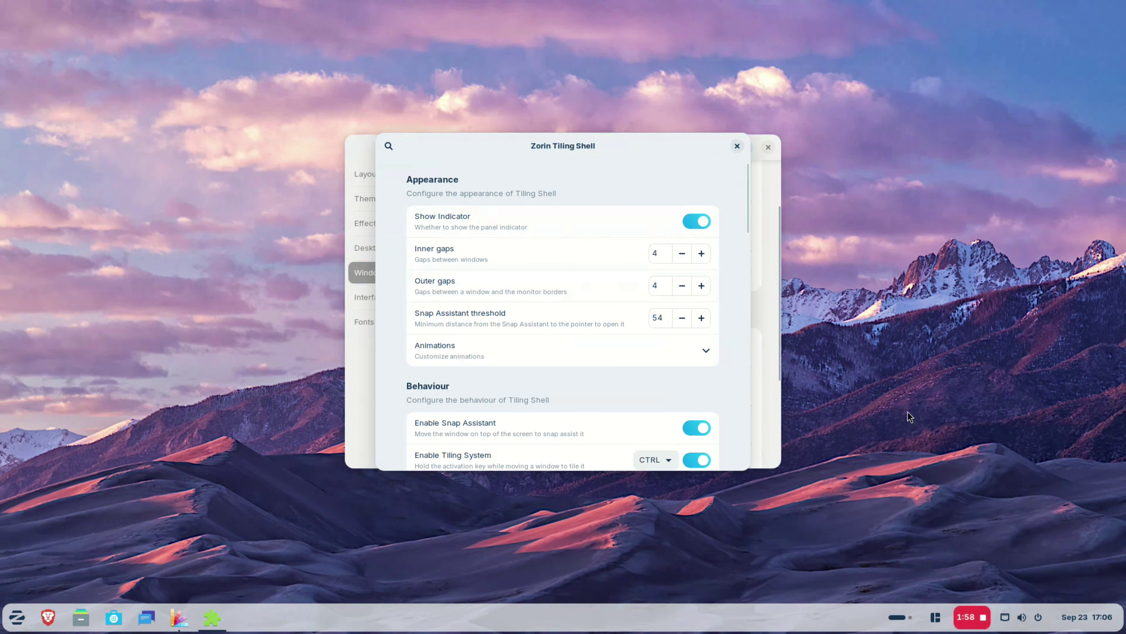
pyautogui.click(937, 619)
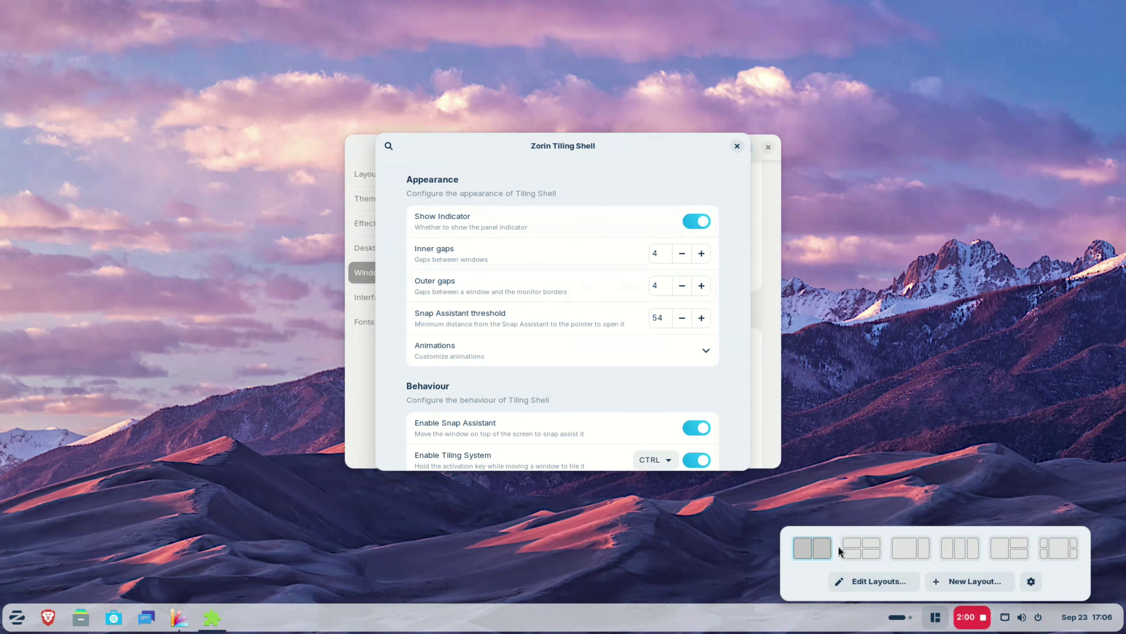
pyautogui.click(940, 620)
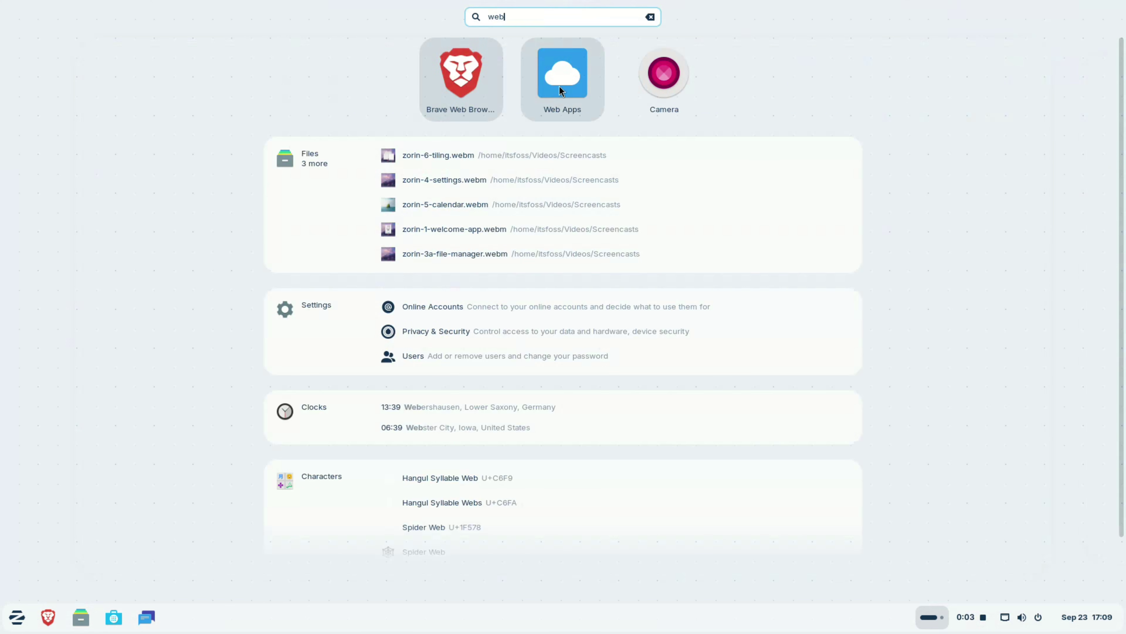
# Step: Open Web Apps from the 'web' search results, view its About information, and begin a new web app
pyautogui.click(559, 85)
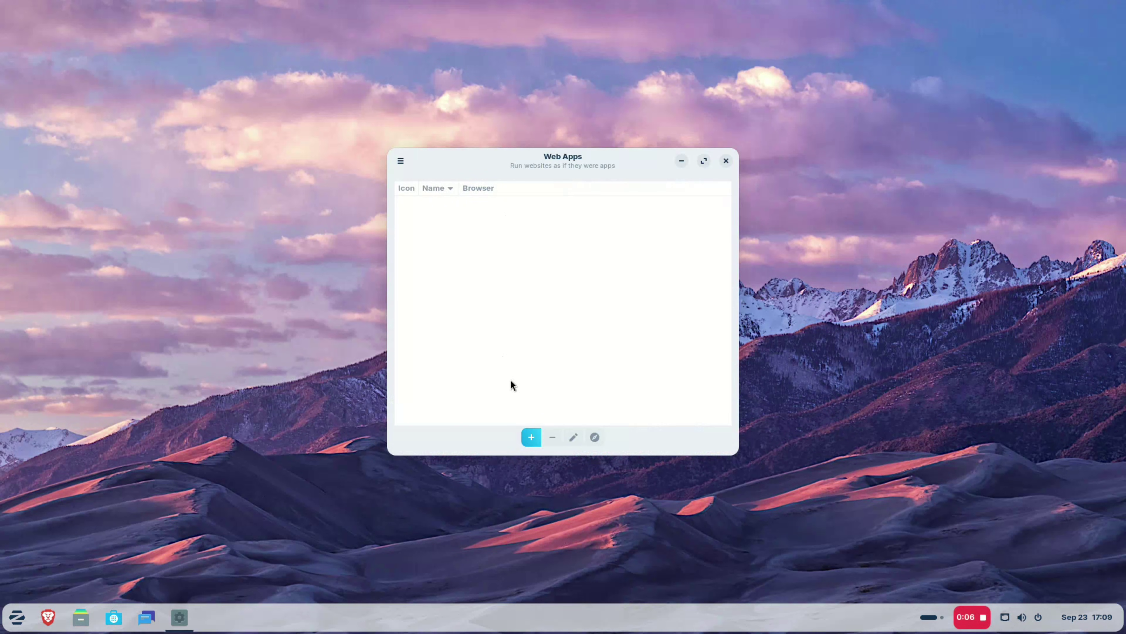
pyautogui.click(400, 162)
pyautogui.click(420, 209)
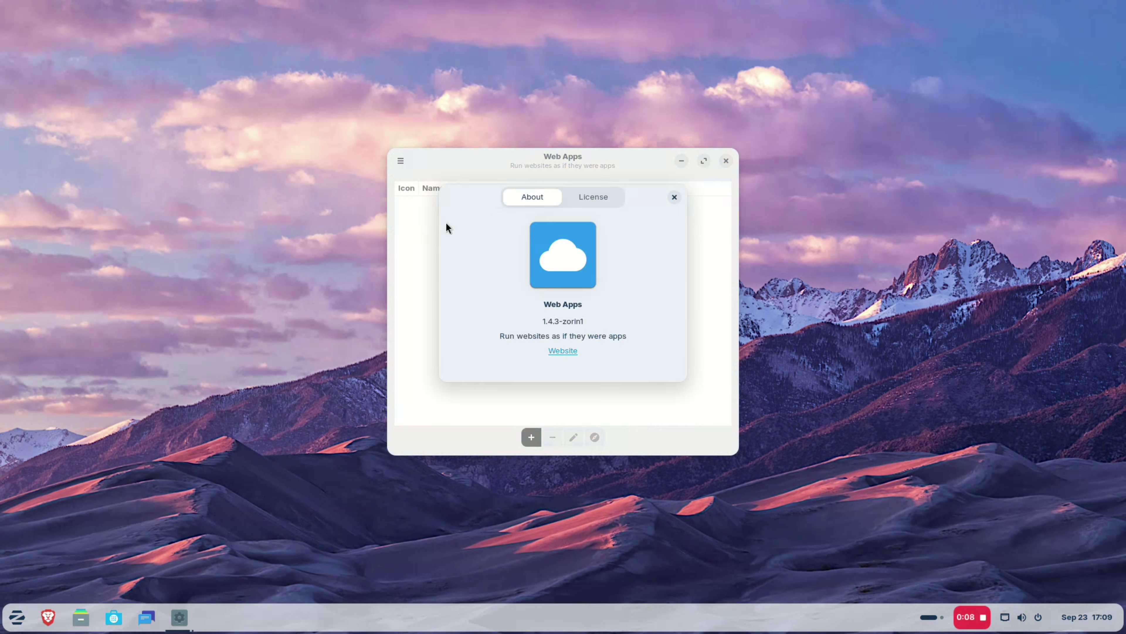
pyautogui.click(669, 199)
pyautogui.click(531, 437)
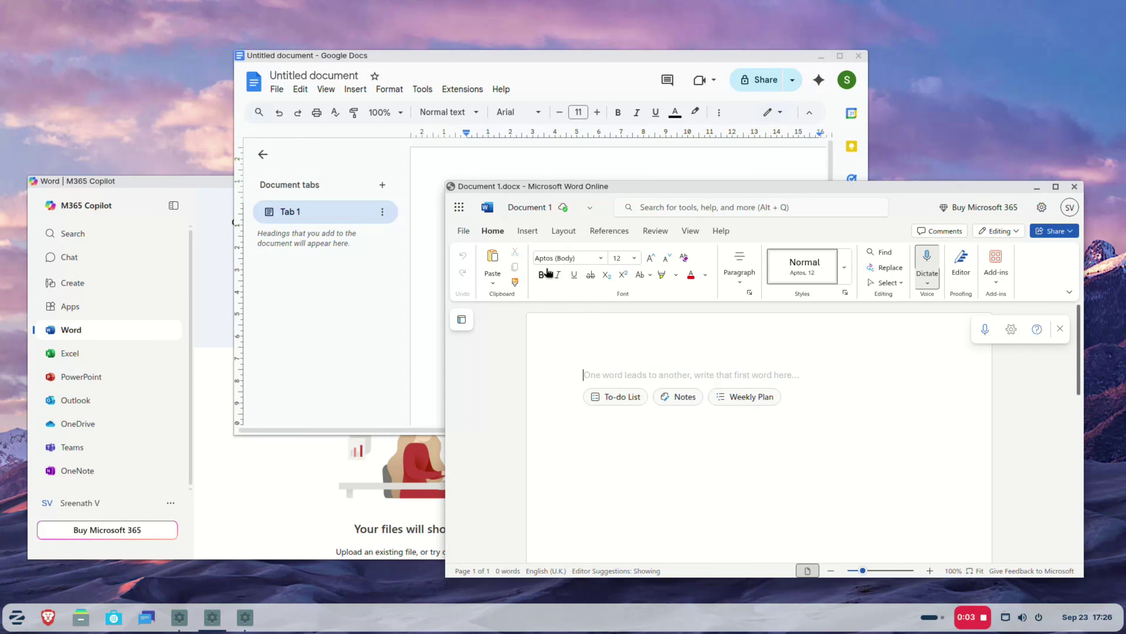
pyautogui.click(464, 232)
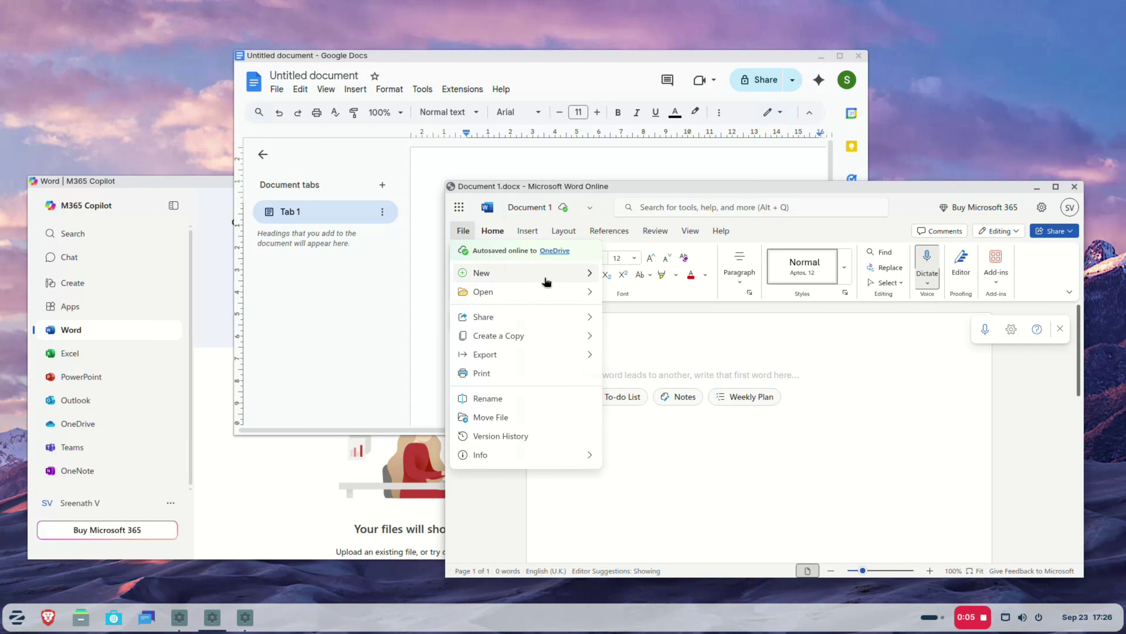
pyautogui.click(873, 395)
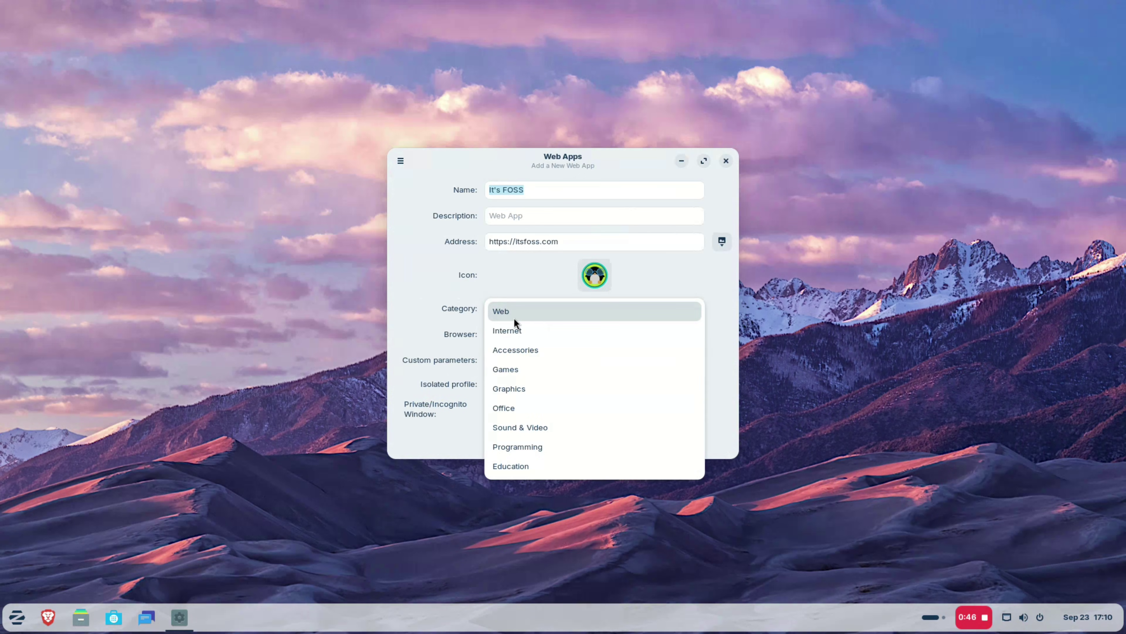
pyautogui.click(514, 318)
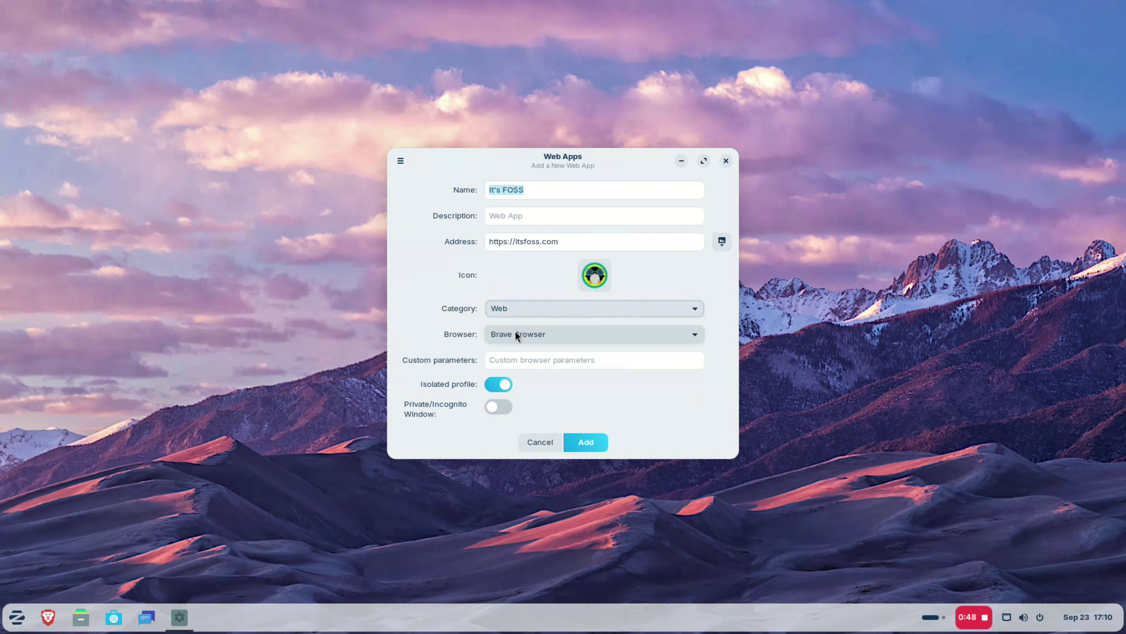
pyautogui.click(589, 446)
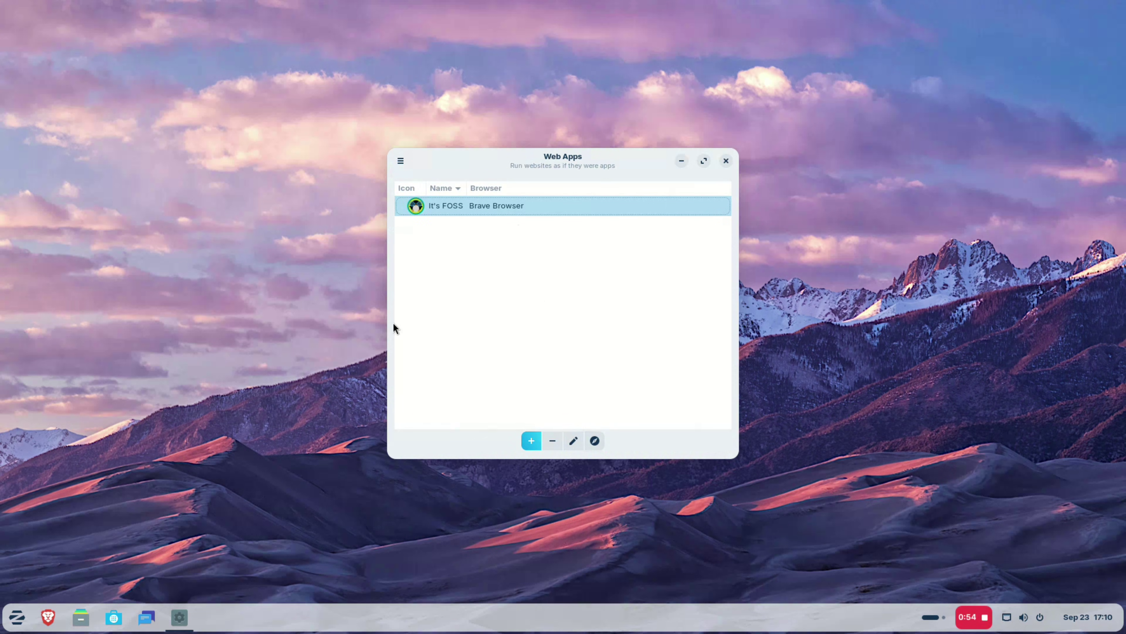
# Step: Launch the It's FOSS web app from the menu's Web category
pyautogui.click(16, 617)
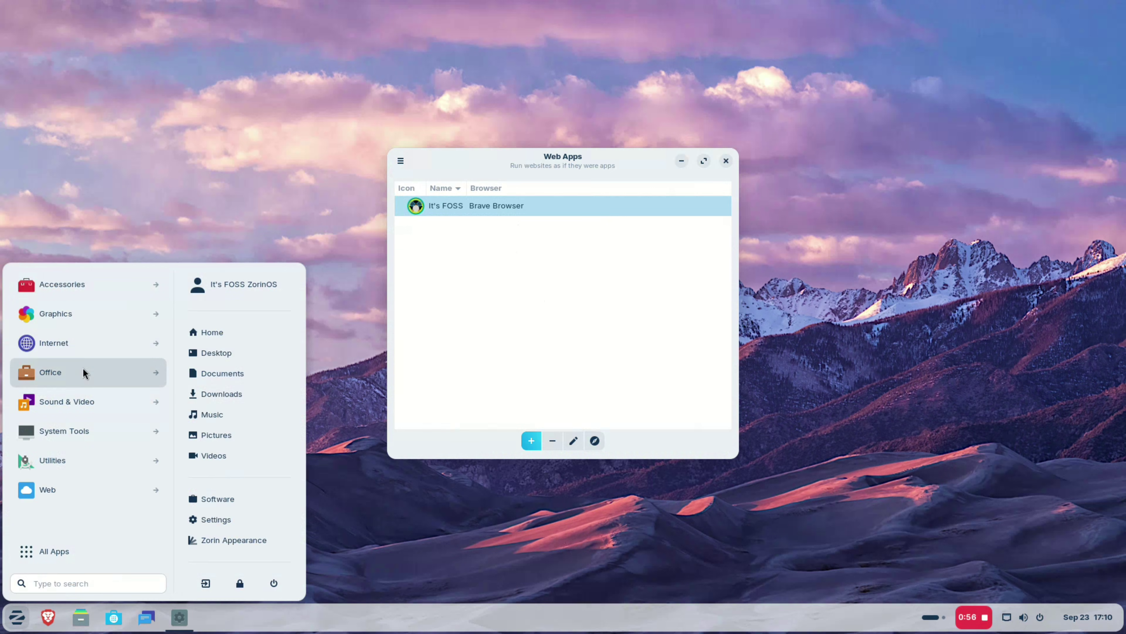
pyautogui.click(83, 341)
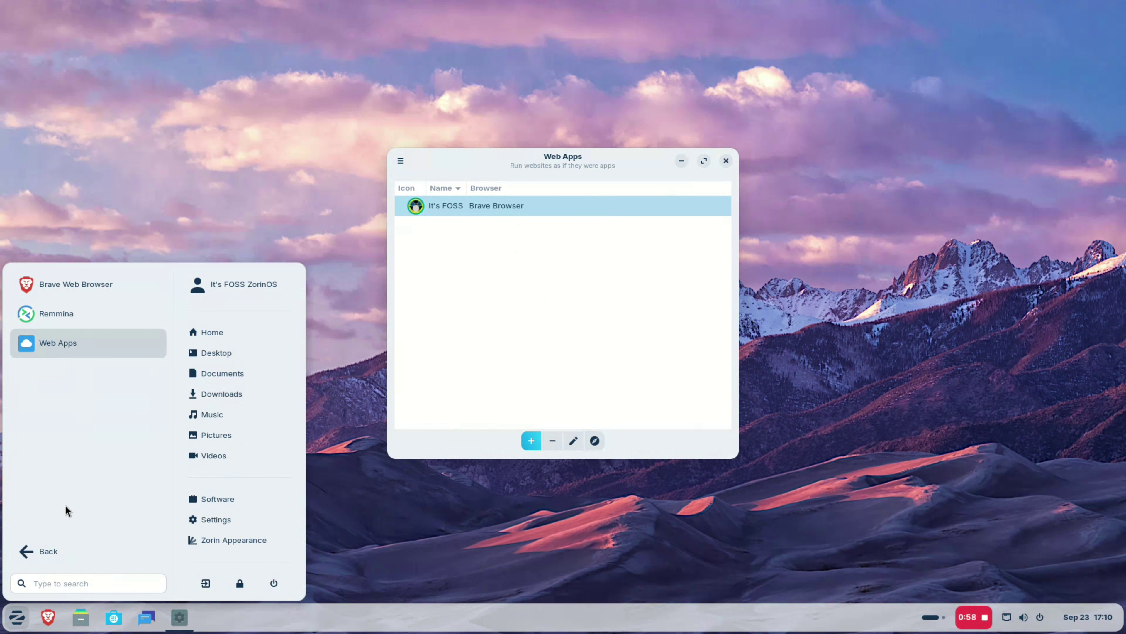
pyautogui.click(54, 545)
pyautogui.click(50, 484)
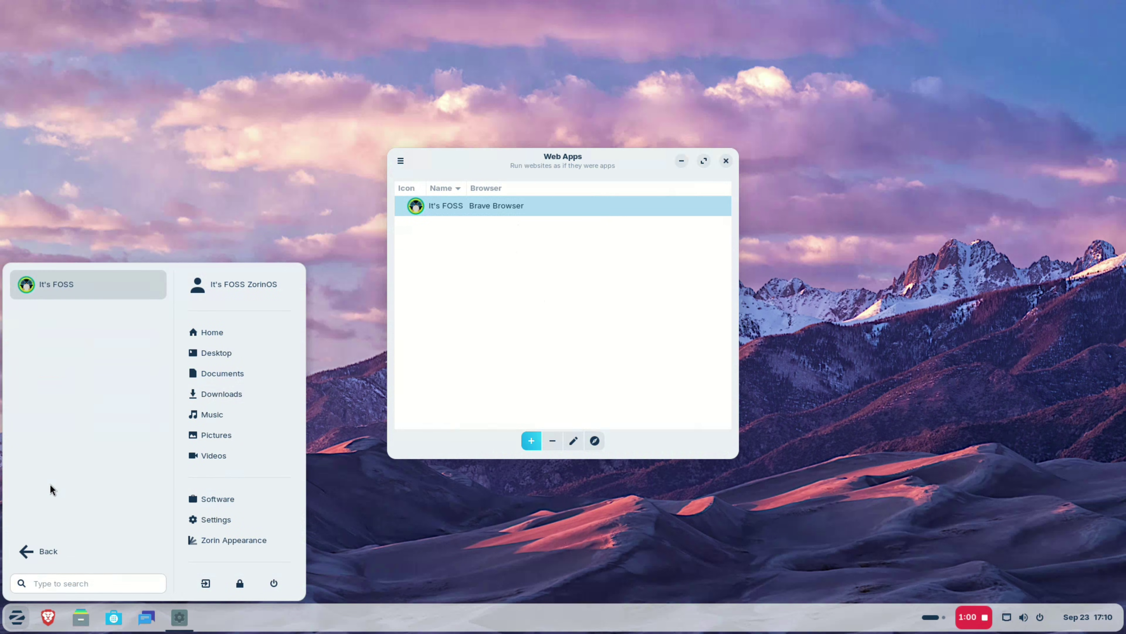
pyautogui.click(73, 289)
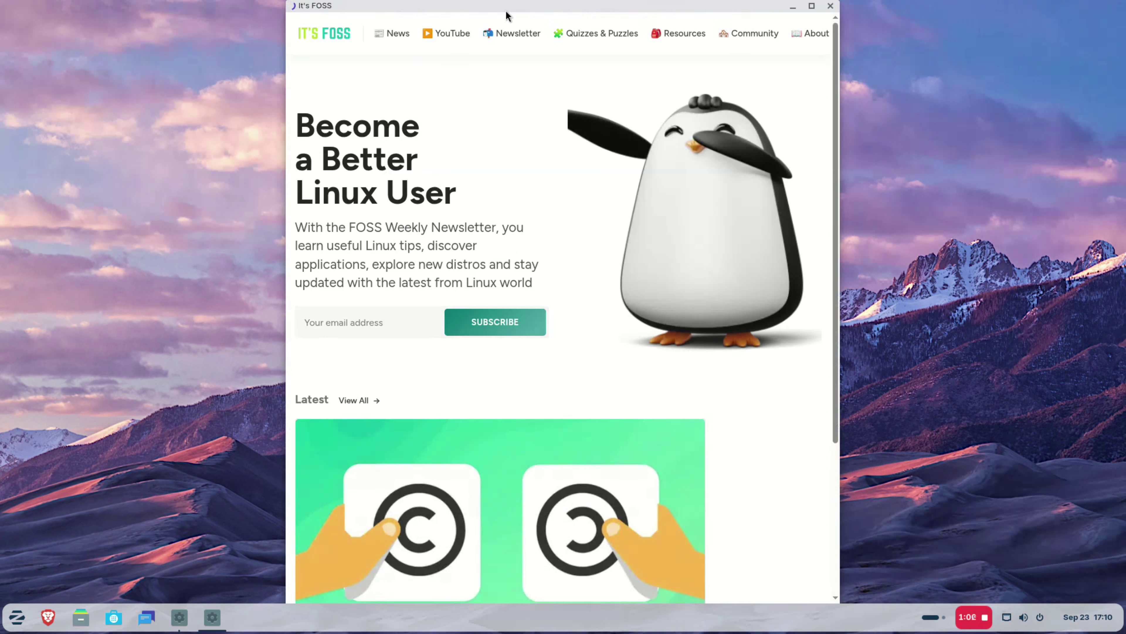
# Step: Reposition and widen the It's FOSS window, scroll the site, then close it
pyautogui.moveTo(515, 10); pyautogui.dragTo(480, 63)
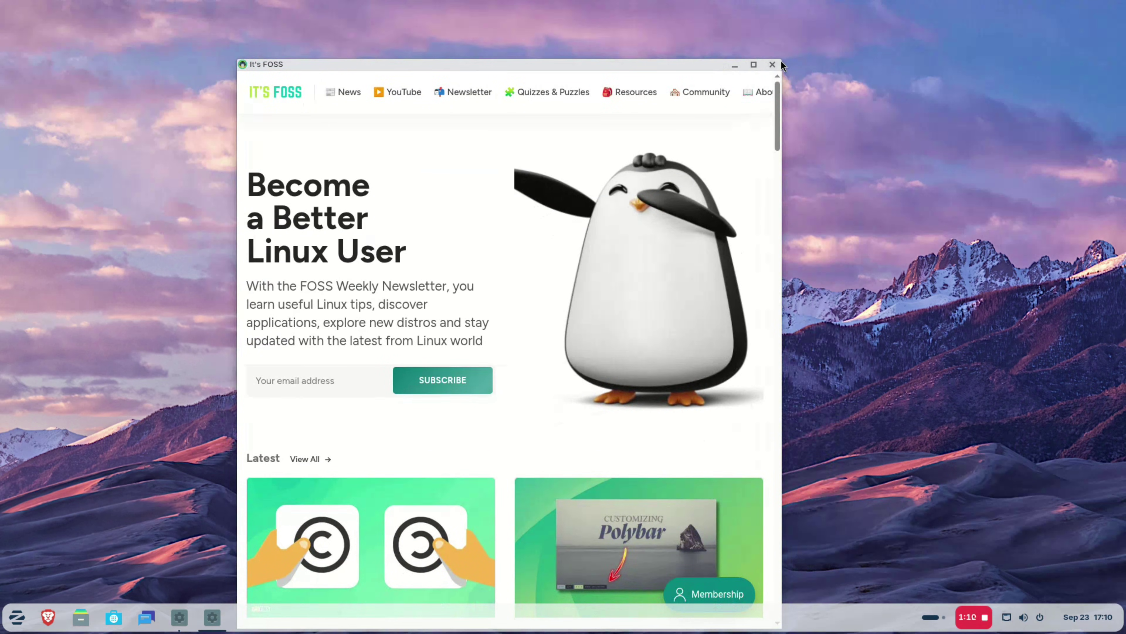
pyautogui.moveTo(781, 60); pyautogui.dragTo(997, 168)
pyautogui.moveTo(917, 179); pyautogui.dragTo(879, 76)
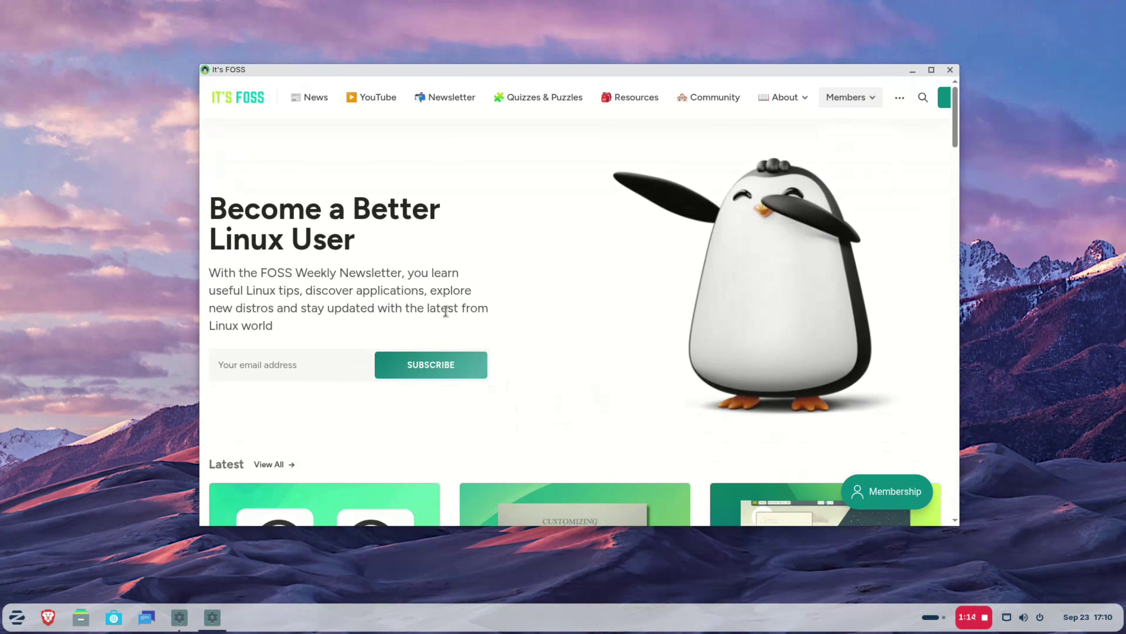
pyautogui.scroll(-5, 445, 311)
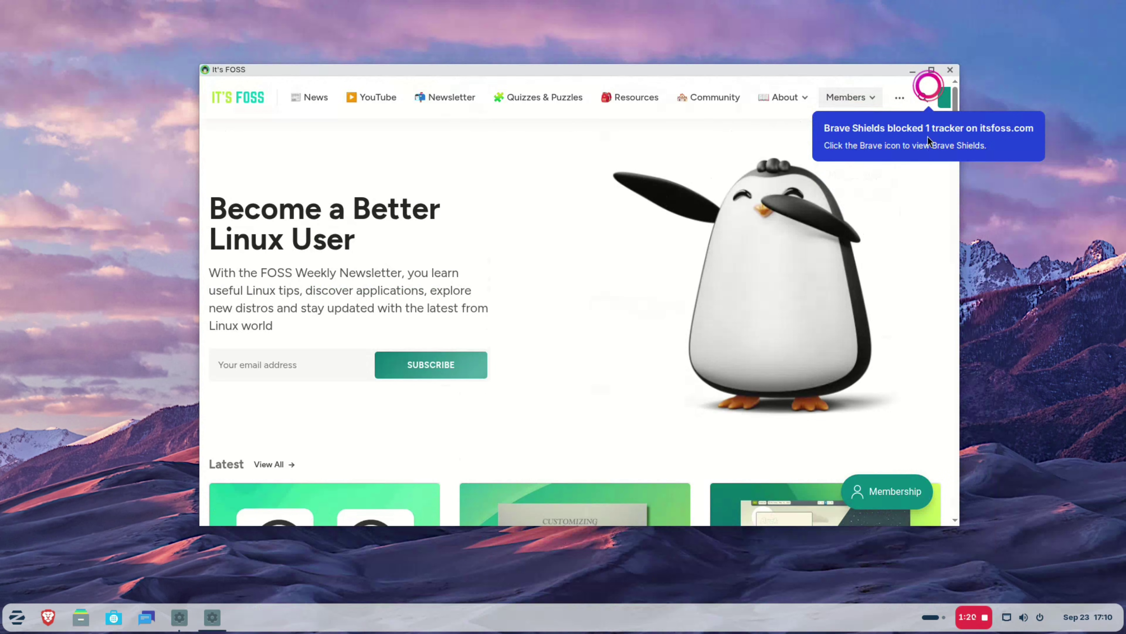
pyautogui.click(950, 71)
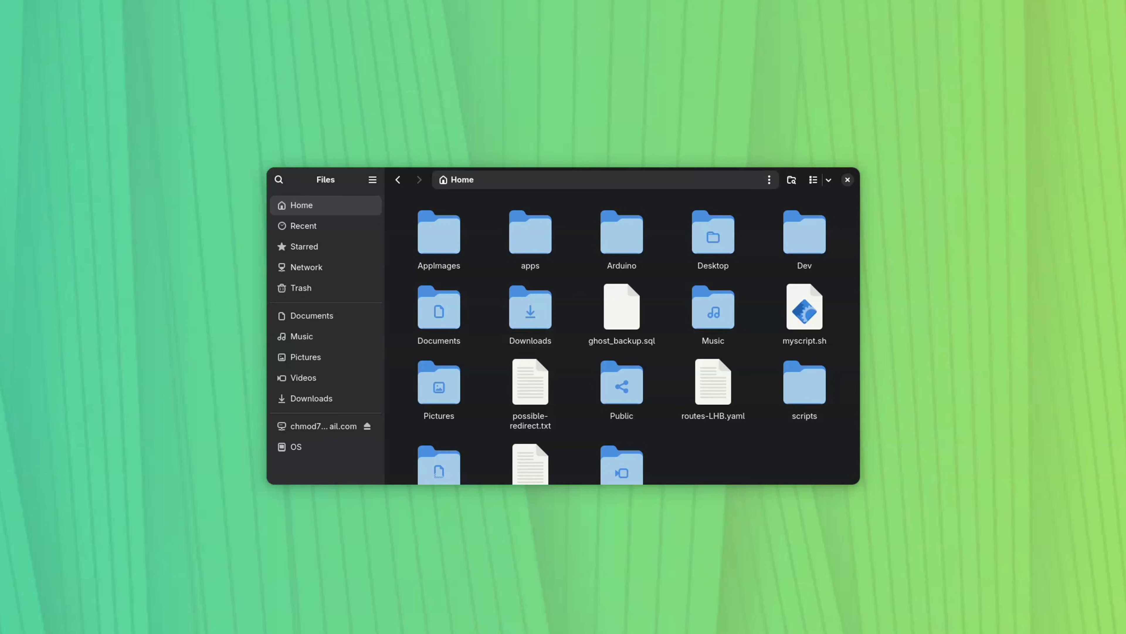
# Step: Try opening My Drive on the online account, dismiss the error, and return Home
pyautogui.click(324, 426)
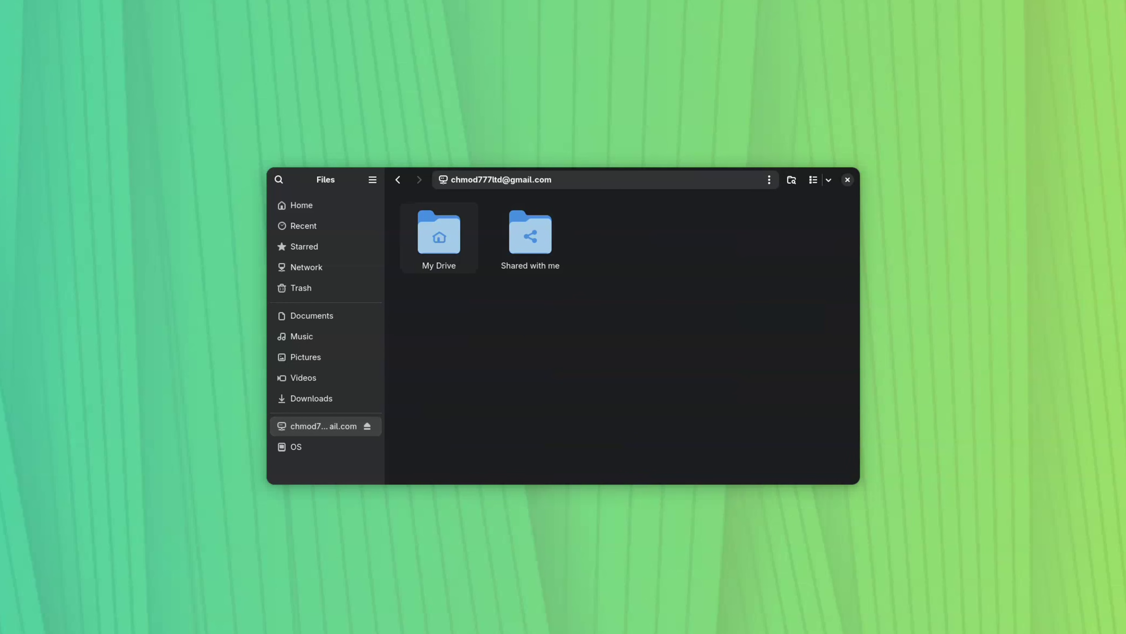
pyautogui.doubleClick(440, 233)
pyautogui.press('Return')
pyautogui.click(302, 205)
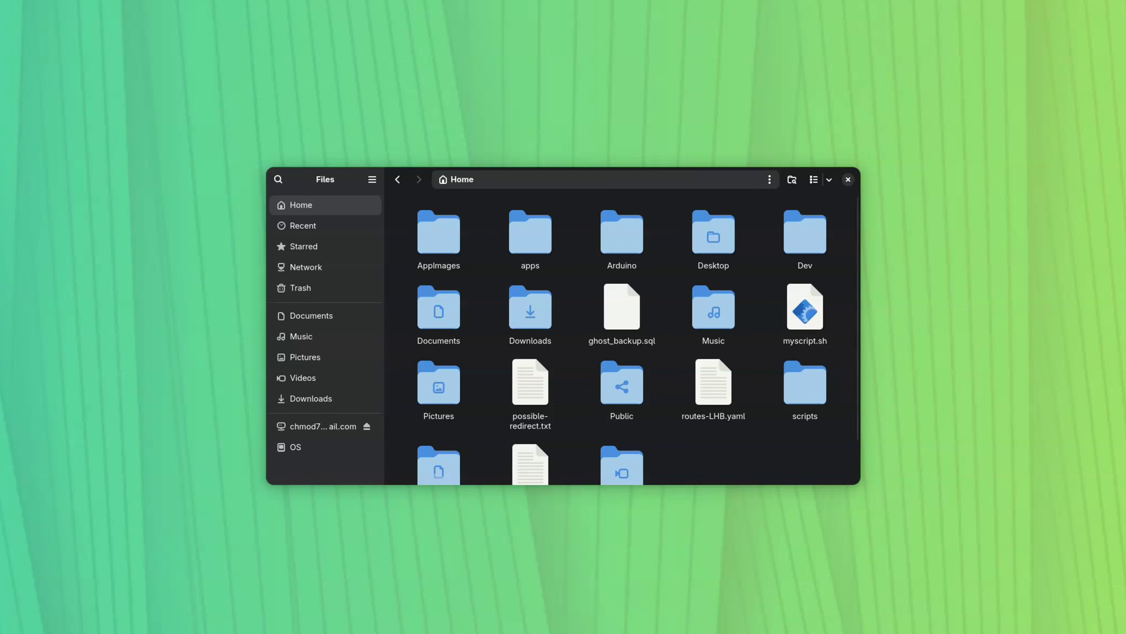
# Step: Reopen My Drive to view its files, then go back to the Home folder
pyautogui.click(324, 426)
pyautogui.doubleClick(439, 237)
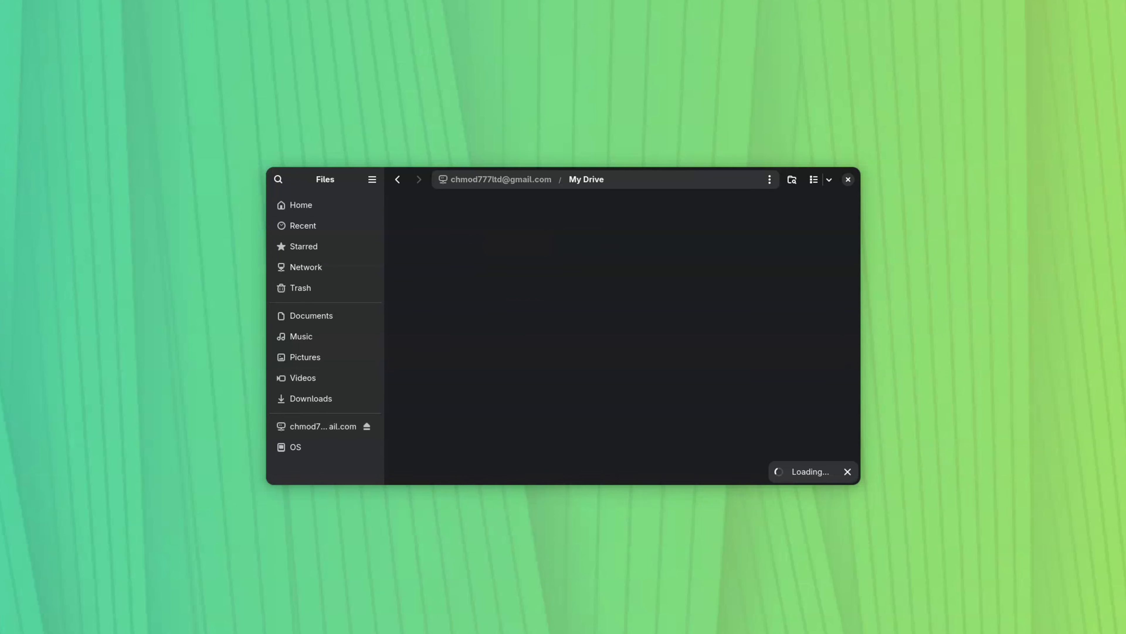
pyautogui.click(301, 205)
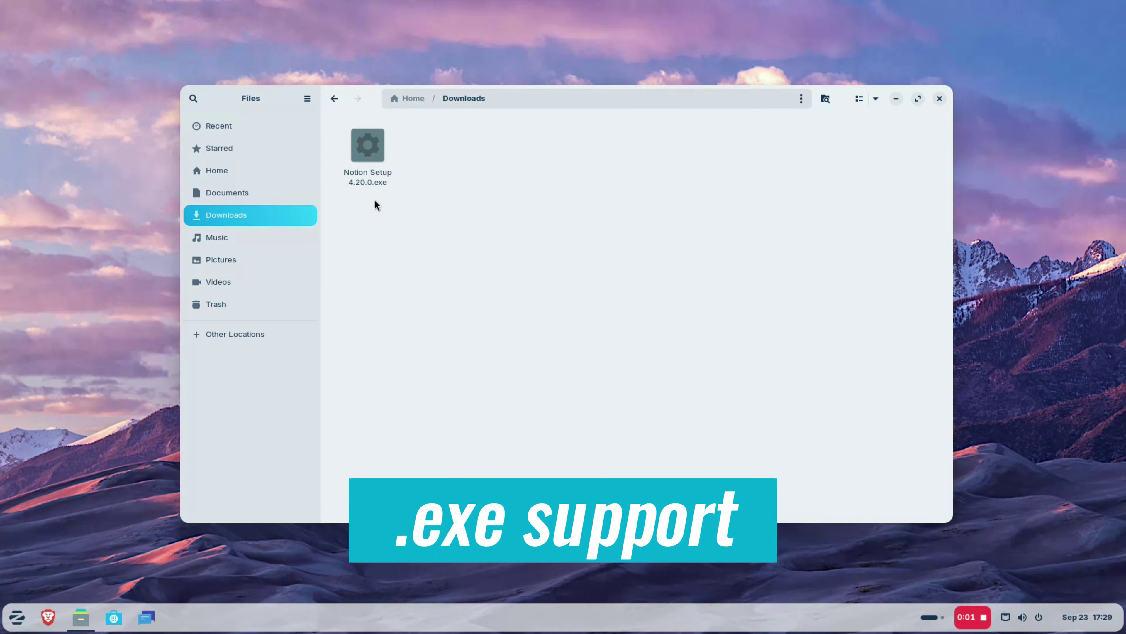
# Step: Run Notion Setup 4.20.0.exe as a Windows application, then launch Notion on the web instead
pyautogui.click(358, 156)
pyautogui.rightClick(364, 147)
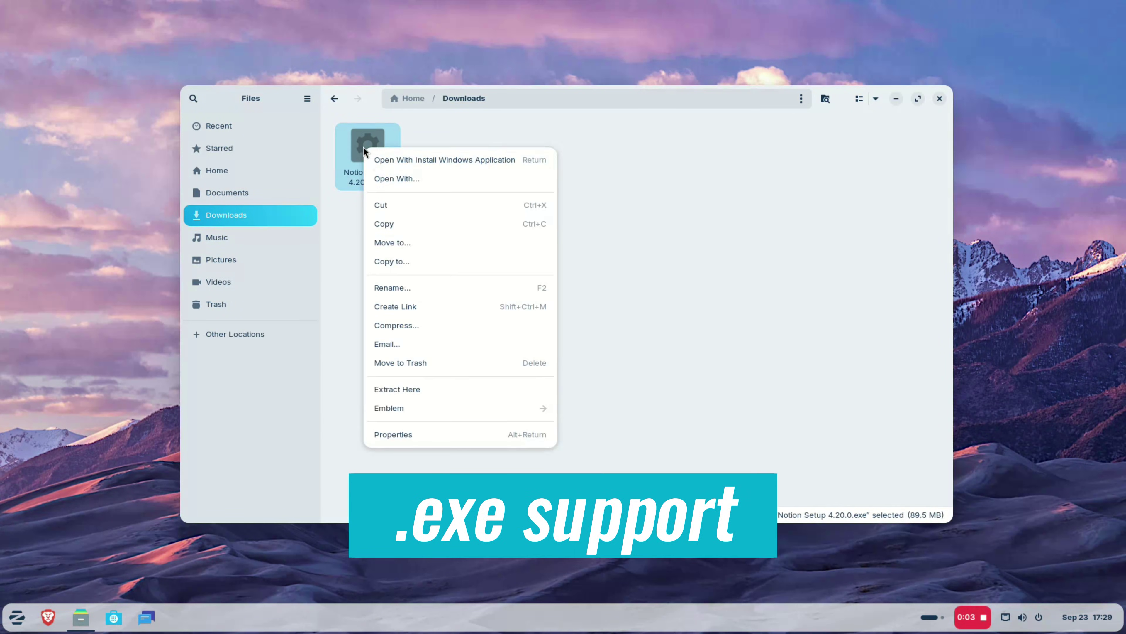
pyautogui.click(423, 161)
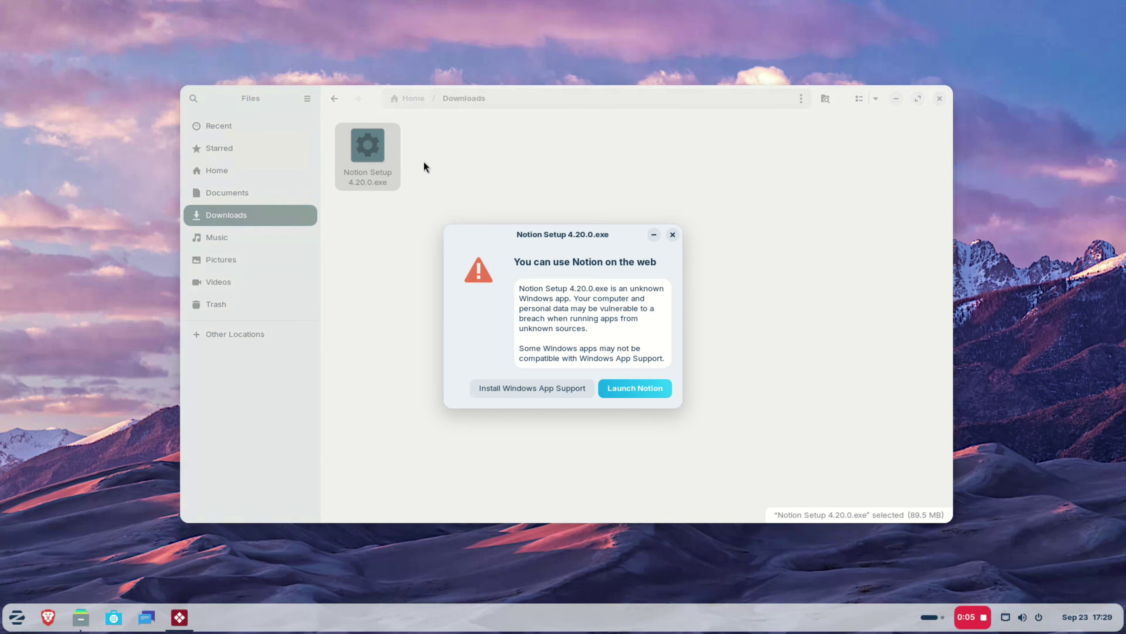
pyautogui.click(634, 388)
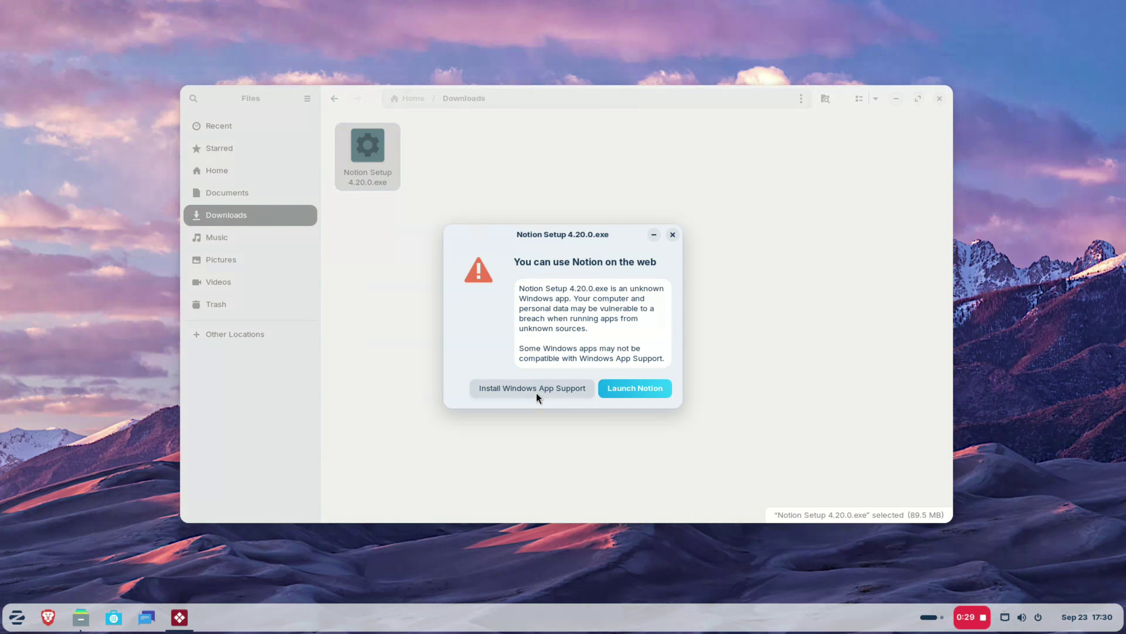
# Step: Open the Windows App Support package and review its Wine/Bottles description and package source
pyautogui.click(536, 393)
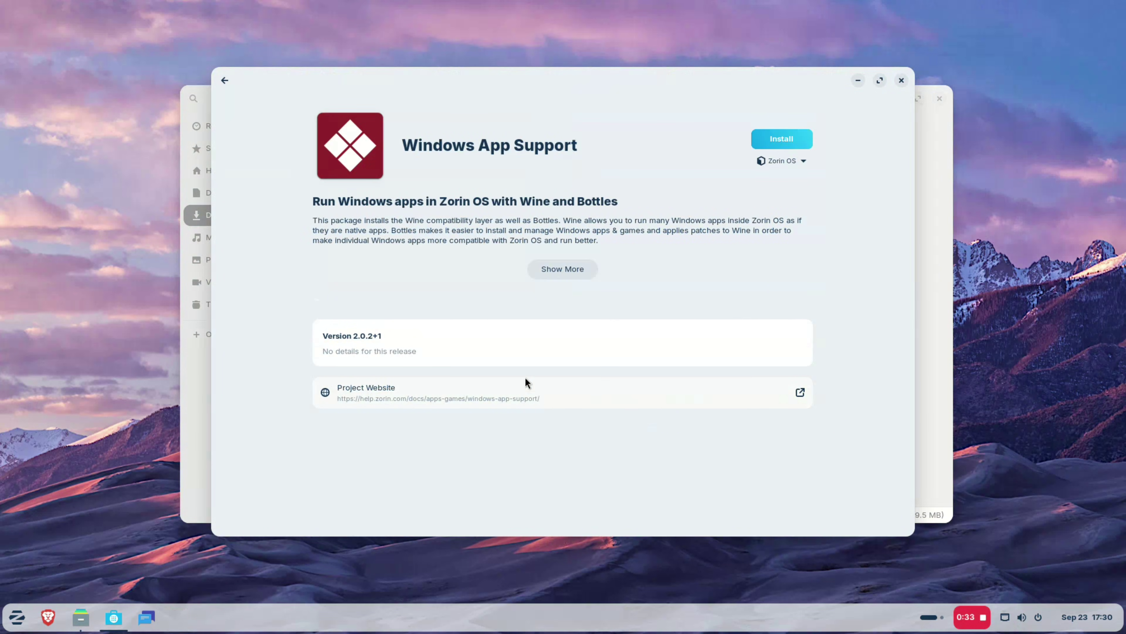
pyautogui.moveTo(520, 202); pyautogui.dragTo(620, 200)
pyautogui.click(601, 267)
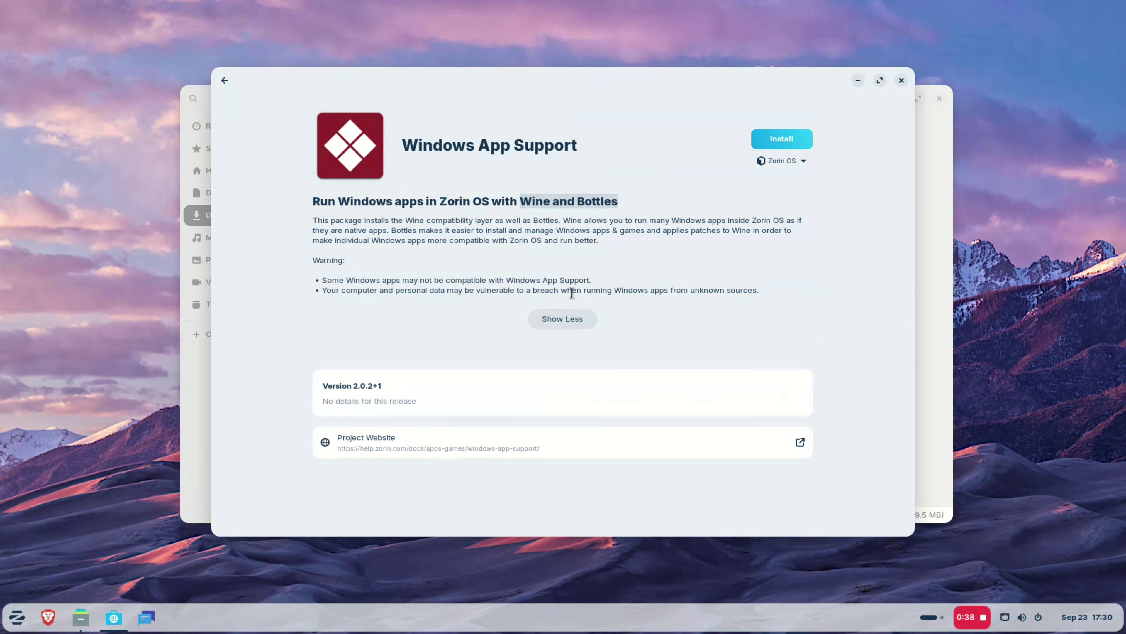
pyautogui.click(562, 319)
pyautogui.click(769, 162)
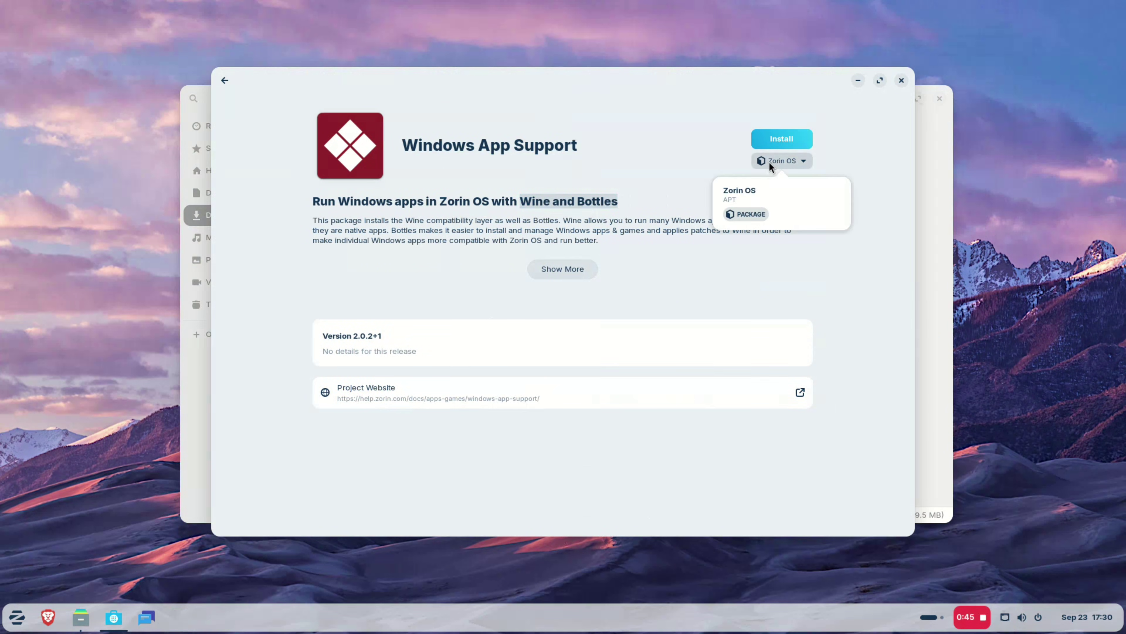
pyautogui.click(769, 162)
# Step: Install Windows App Support, authorizing it with the account password
pyautogui.click(772, 141)
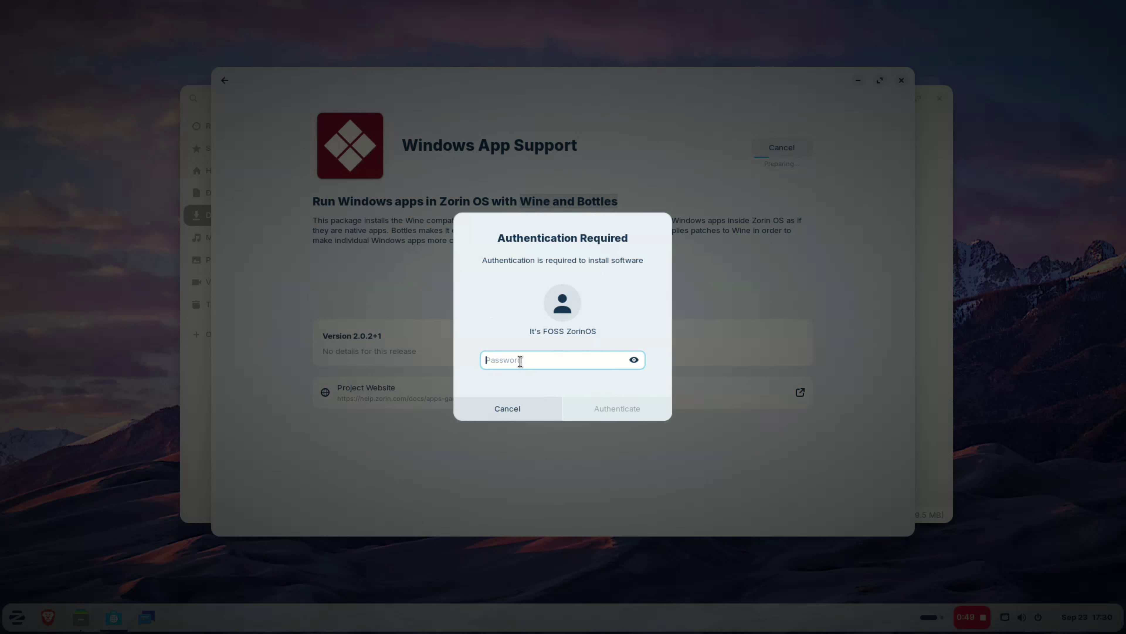
pyautogui.write('********')
pyautogui.press('Return')
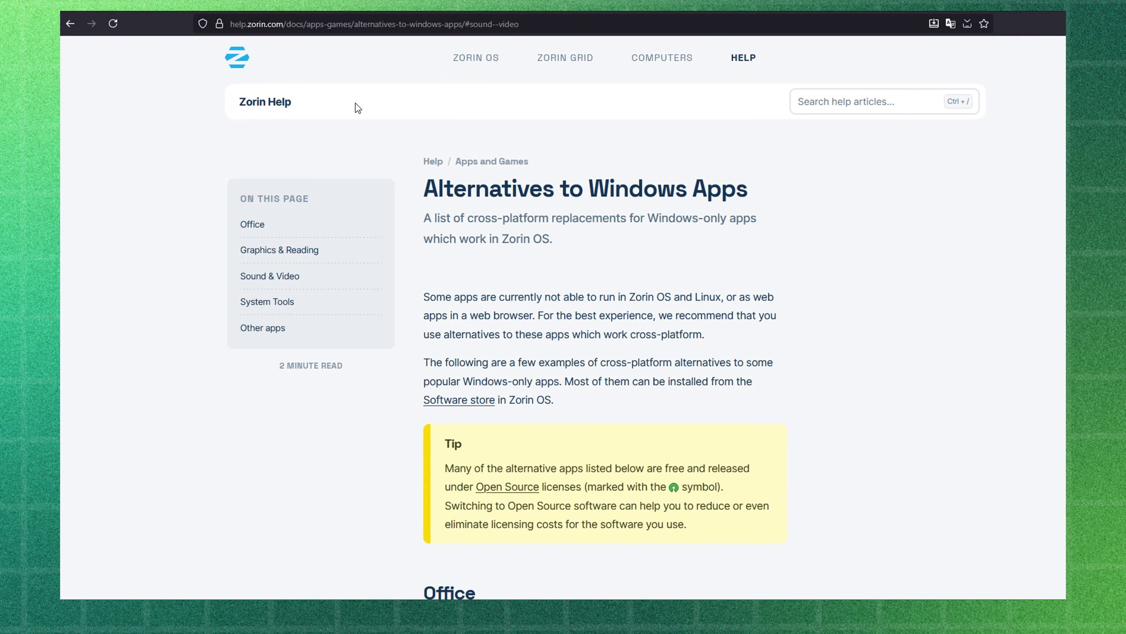
# Step: Scroll the Windows-alternatives help page past the Office table to Graphics & Reading and Sound & Video
pyautogui.scroll(-8, 358, 108)
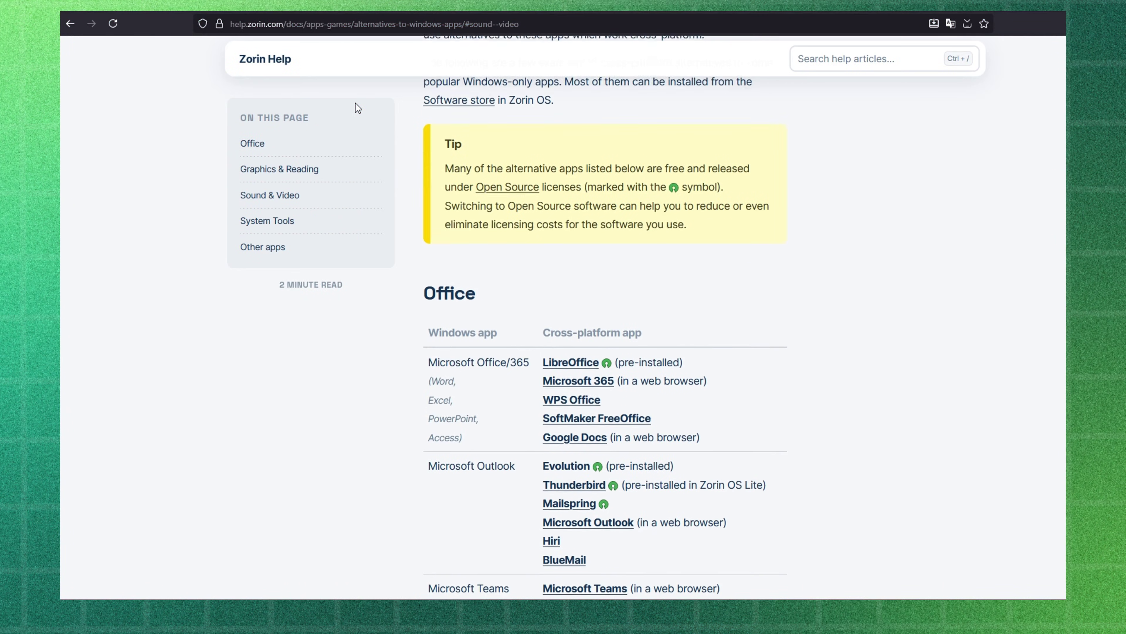
pyautogui.scroll(-10, 355, 103)
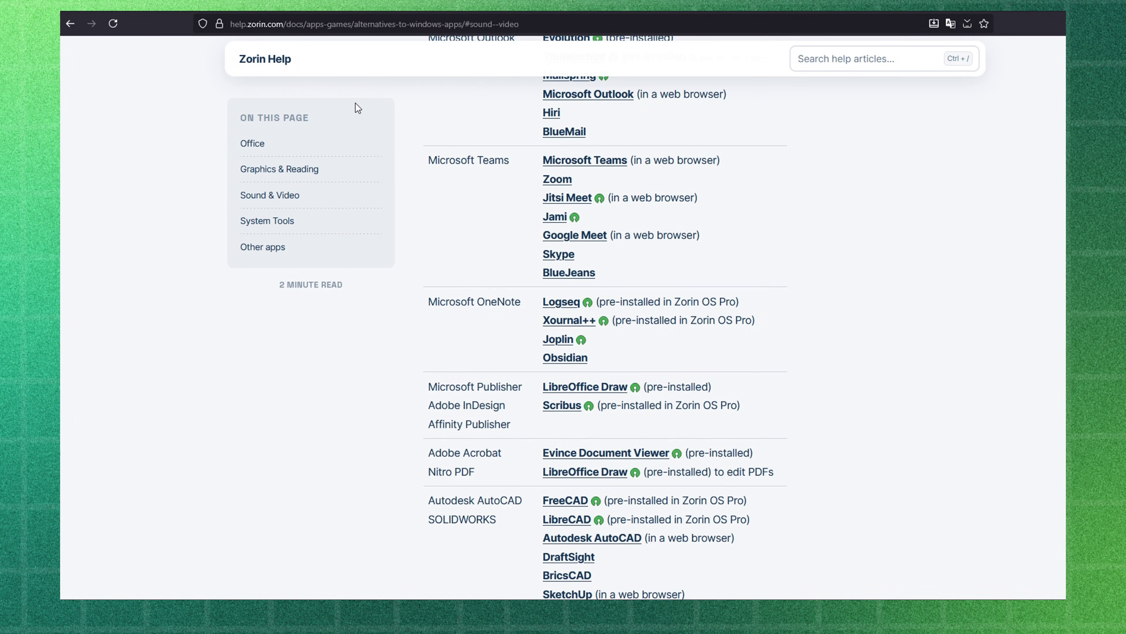
pyautogui.scroll(-7, 355, 103)
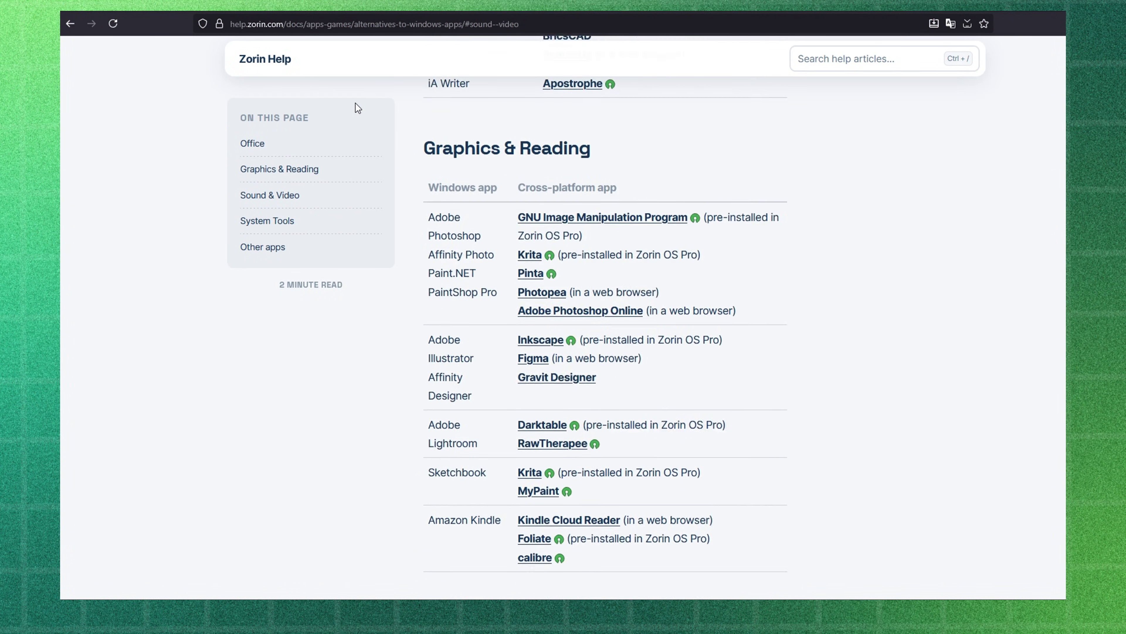
pyautogui.scroll(-3, 355, 103)
pyautogui.scroll(-1, 355, 102)
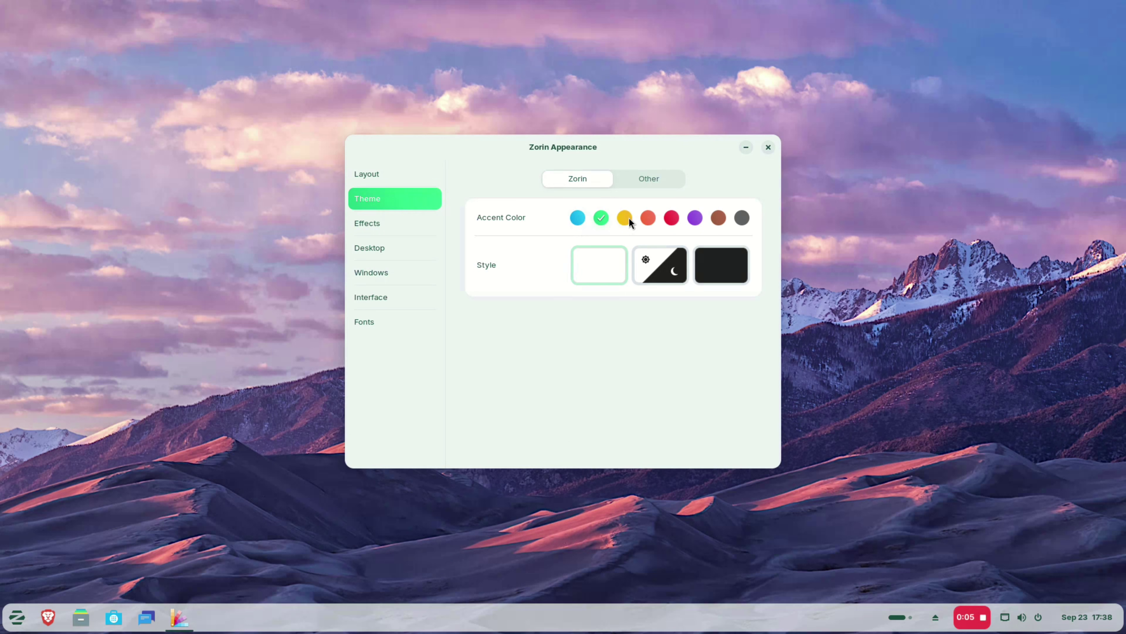
pyautogui.click(629, 218)
pyautogui.click(652, 217)
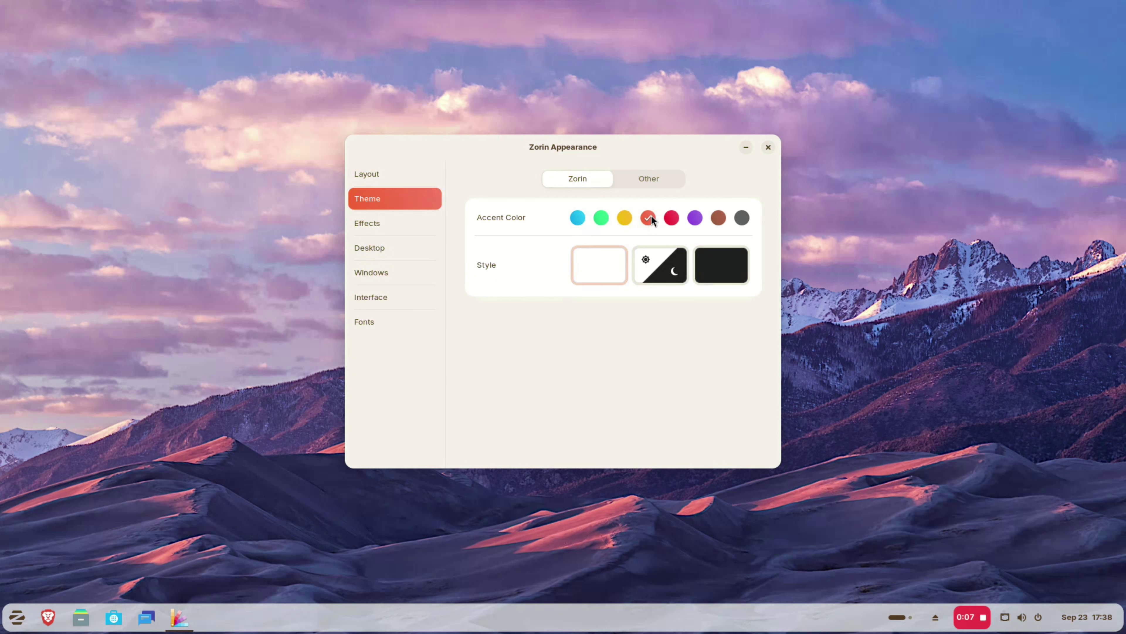
pyautogui.click(672, 221)
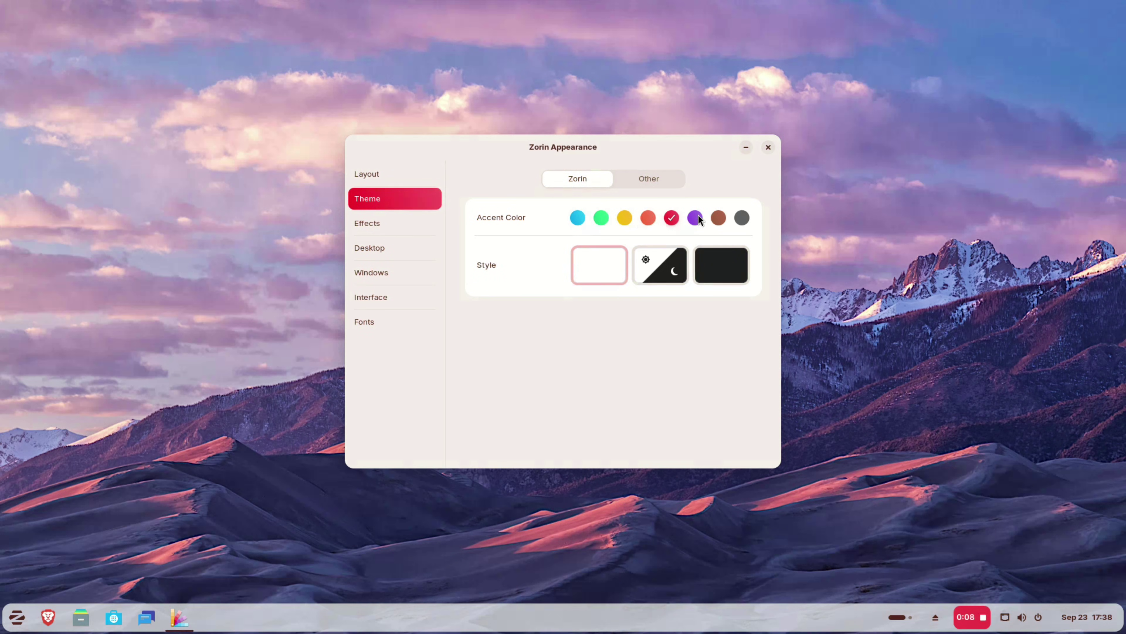
pyautogui.click(697, 218)
pyautogui.click(715, 219)
pyautogui.click(742, 218)
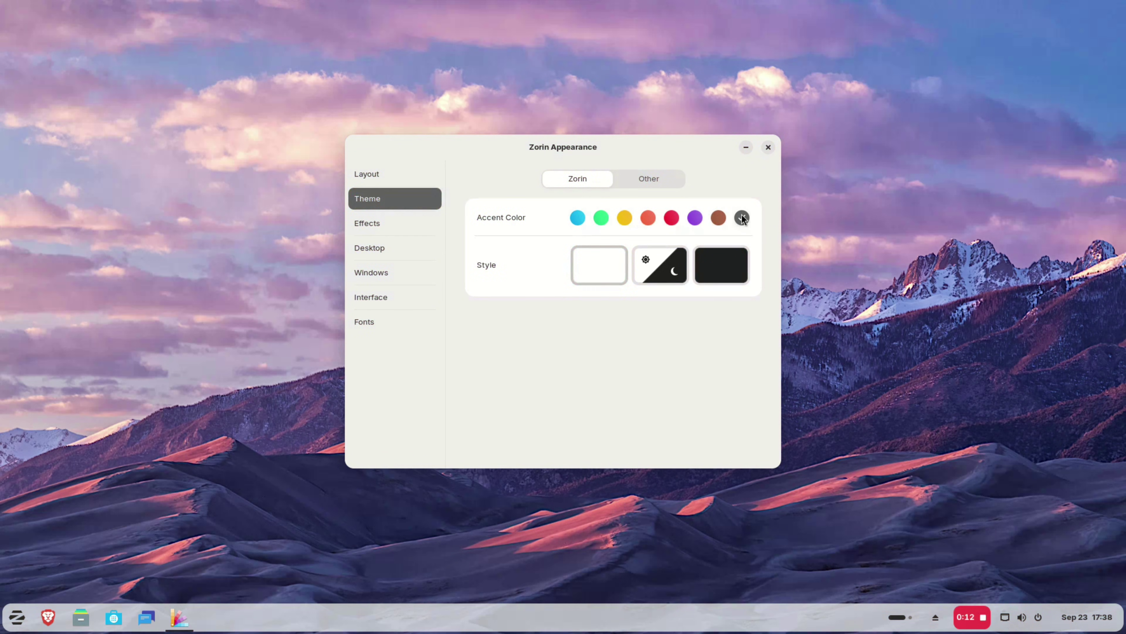
pyautogui.click(577, 219)
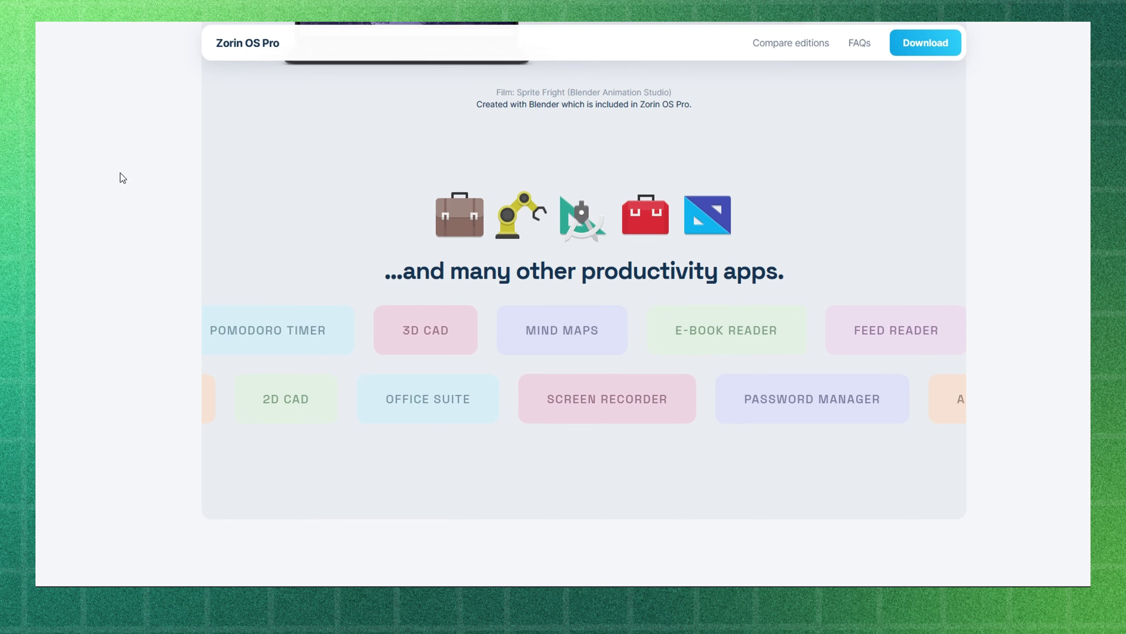
# Step: Scroll the Zorin OS Pro page through apps, pricing, layouts and support to the red Contribute banner
pyautogui.scroll(-10, 156, 174)
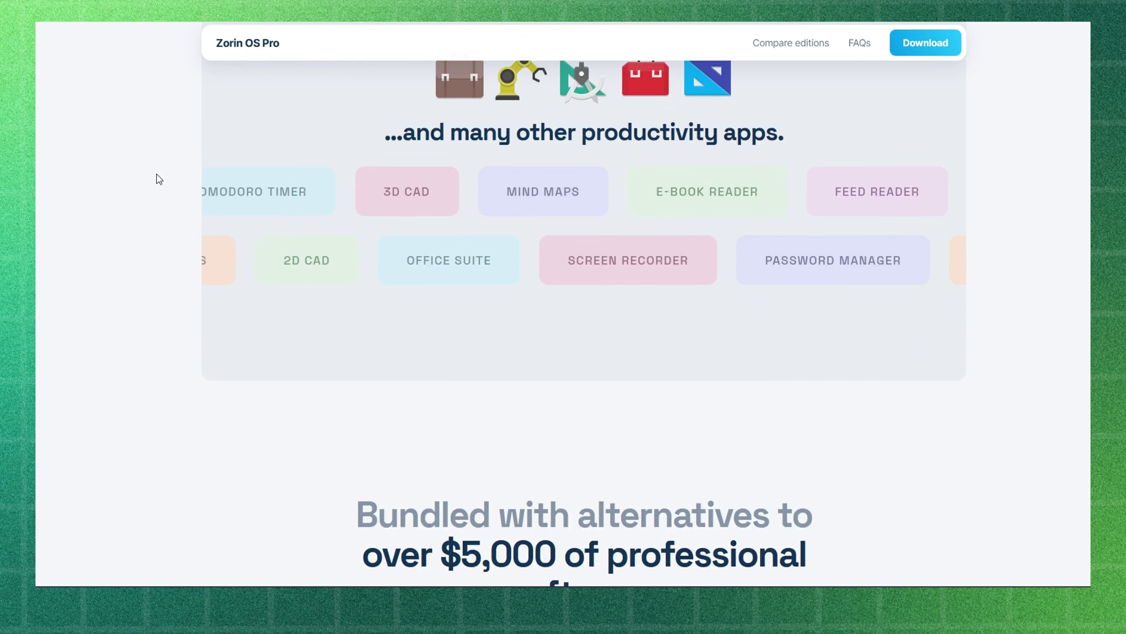
pyautogui.scroll(-8, 157, 174)
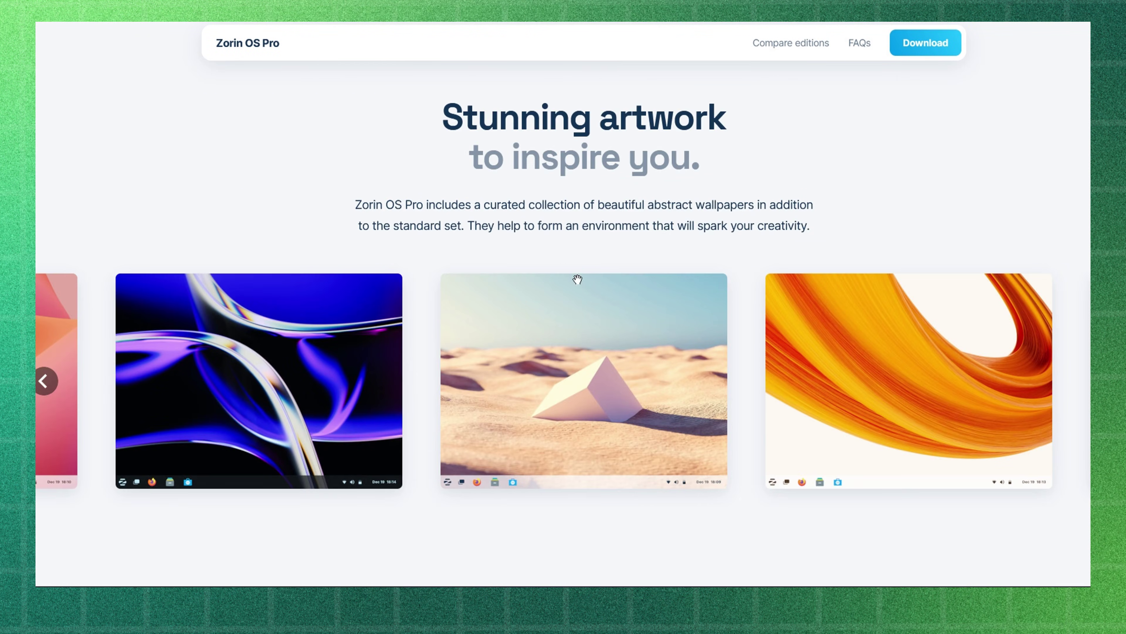
pyautogui.scroll(-1, 605, 390)
pyautogui.scroll(1, 606, 390)
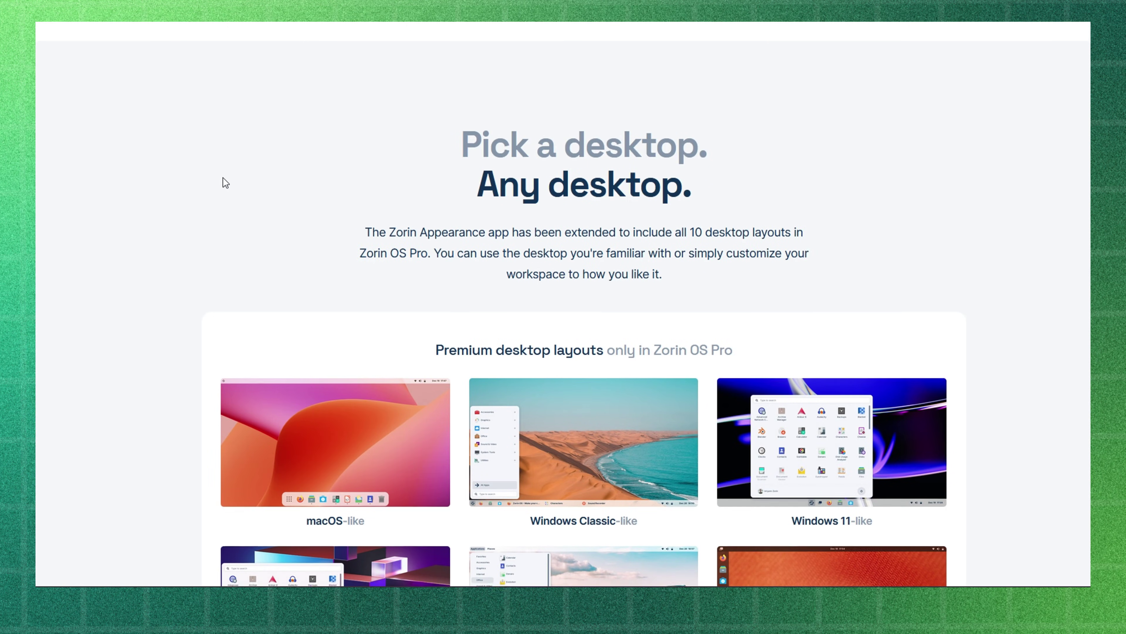
pyautogui.scroll(-10, 184, 176)
pyautogui.scroll(-1, 743, 338)
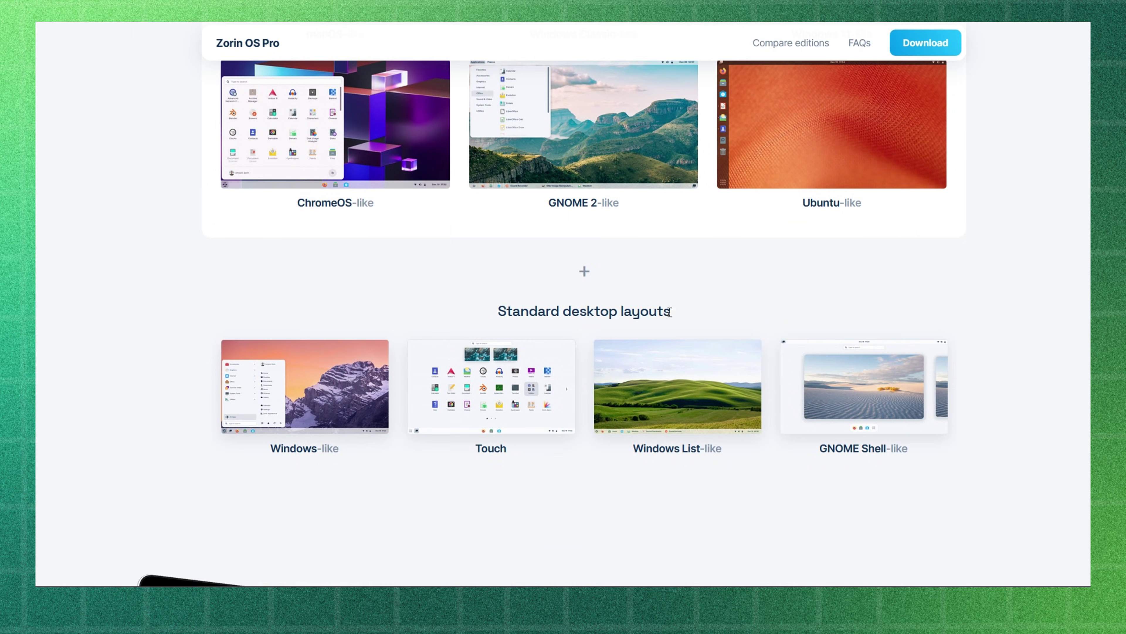
pyautogui.scroll(5, 887, 408)
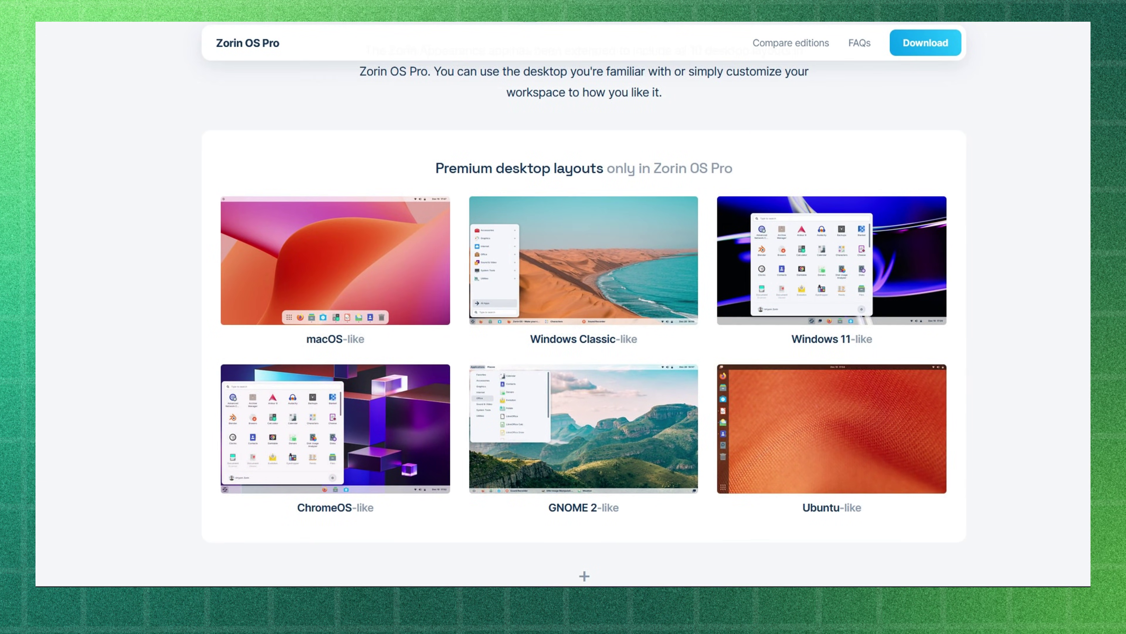
pyautogui.scroll(-10, 345, 120)
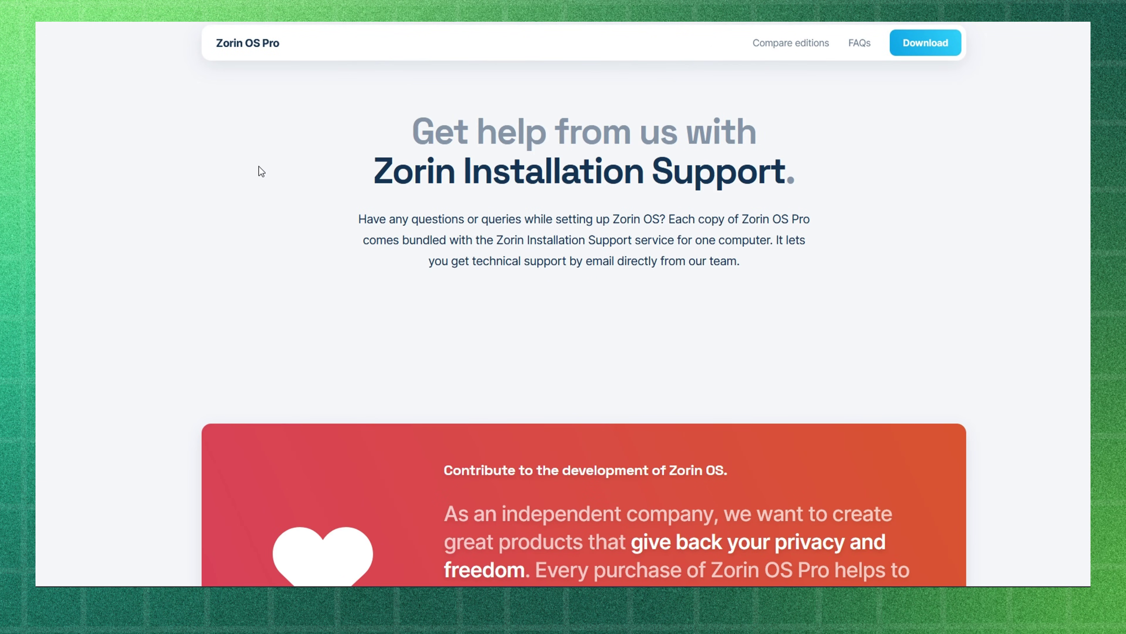
pyautogui.scroll(-5, 262, 171)
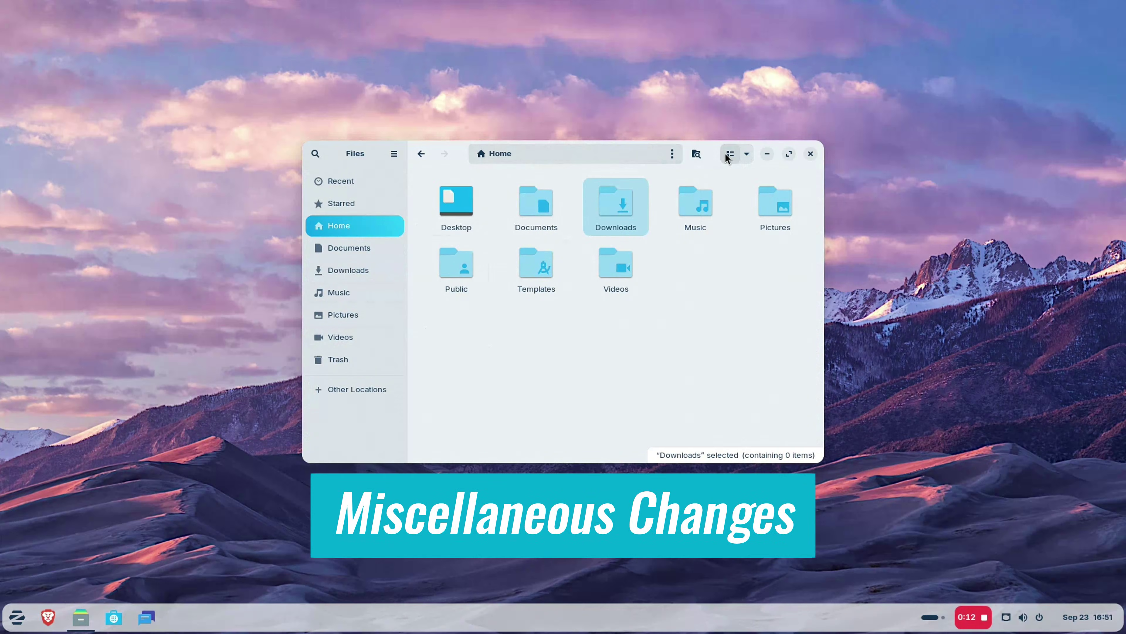
pyautogui.click(913, 156)
pyautogui.click(729, 154)
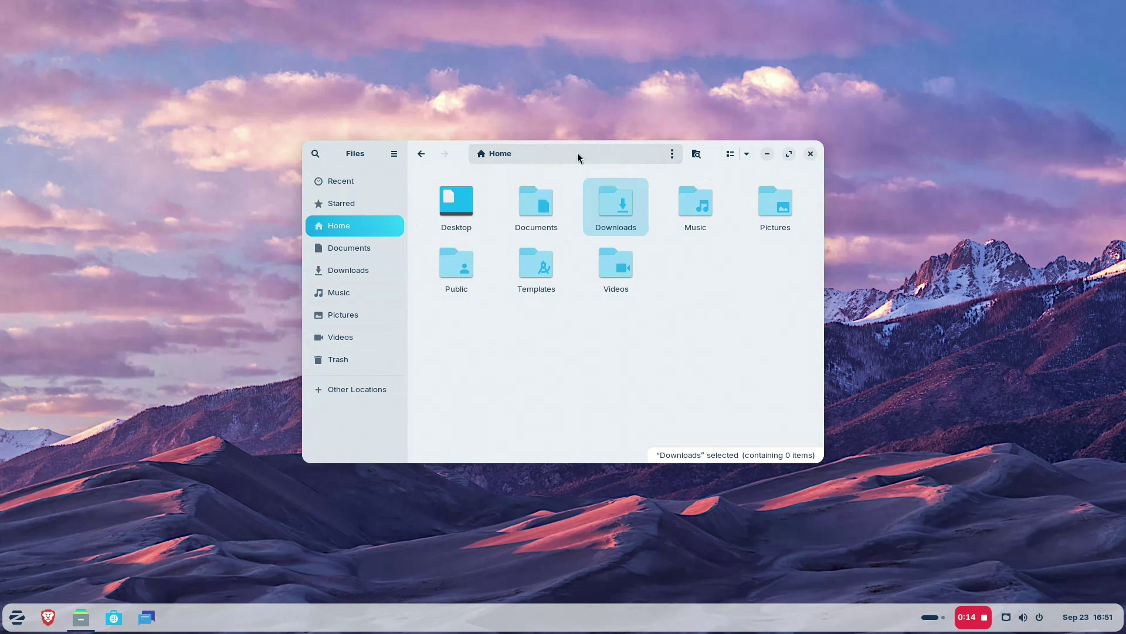
pyautogui.click(394, 153)
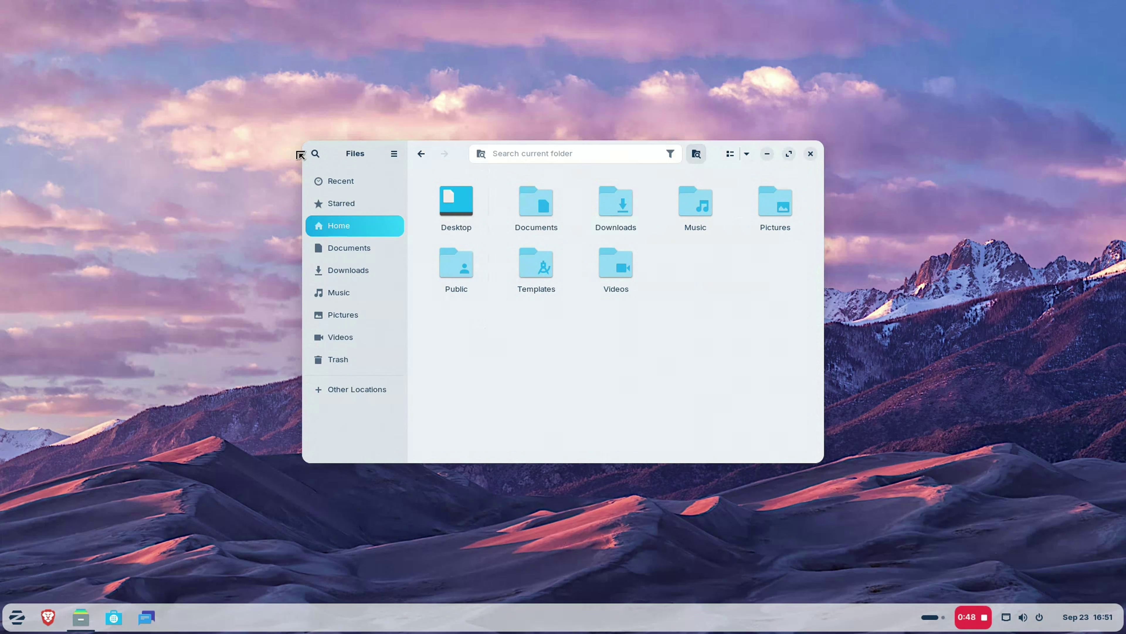
pyautogui.click(315, 154)
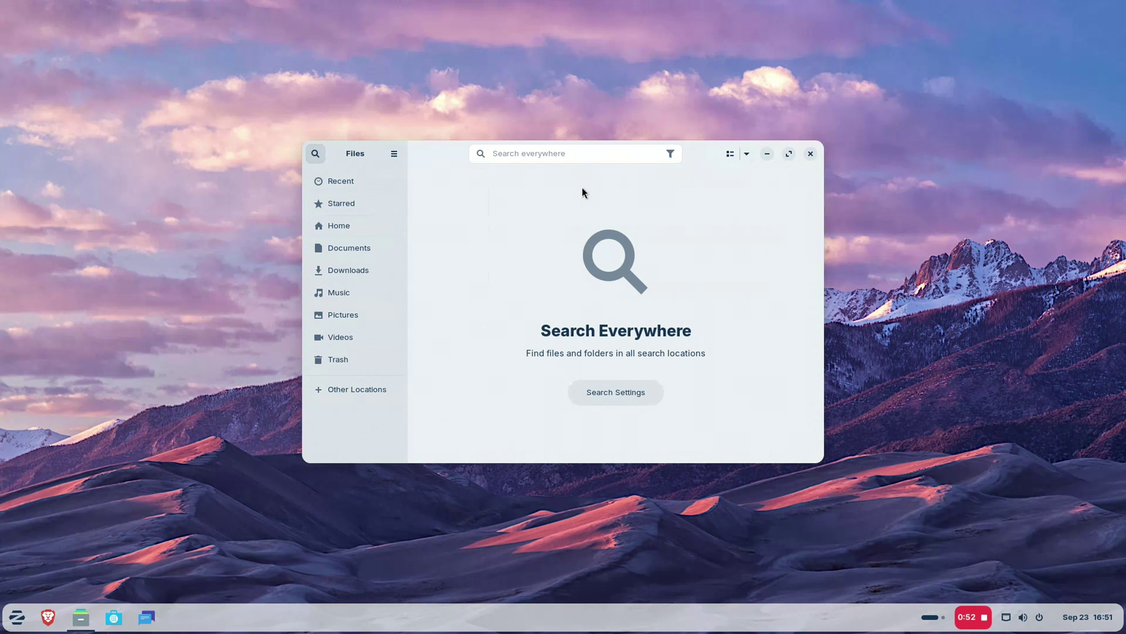
pyautogui.click(567, 155)
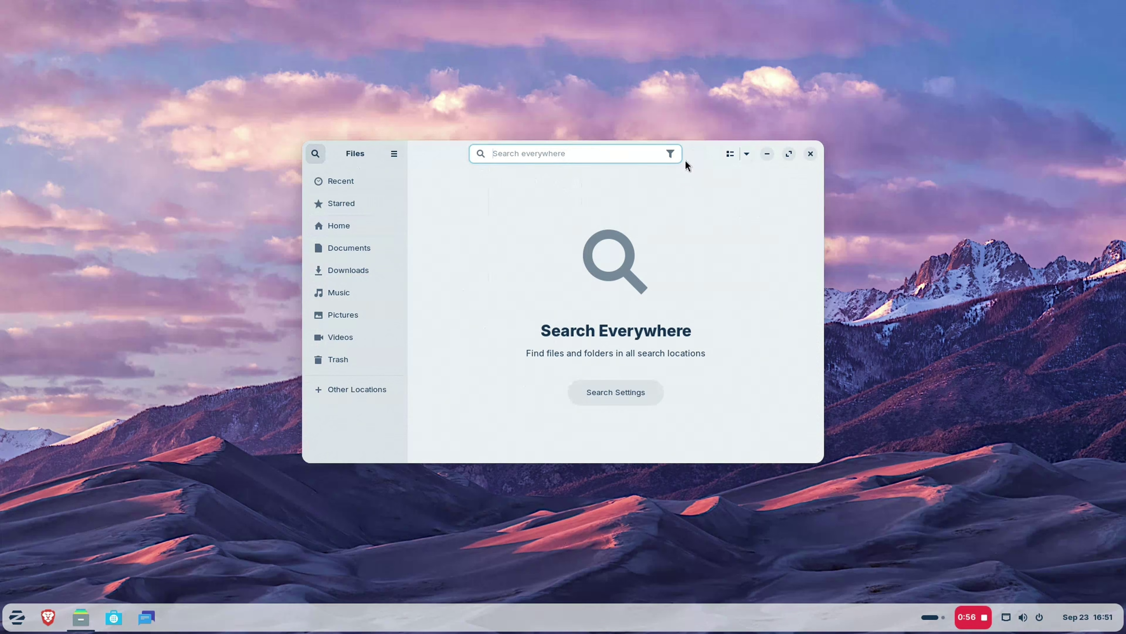
pyautogui.click(341, 223)
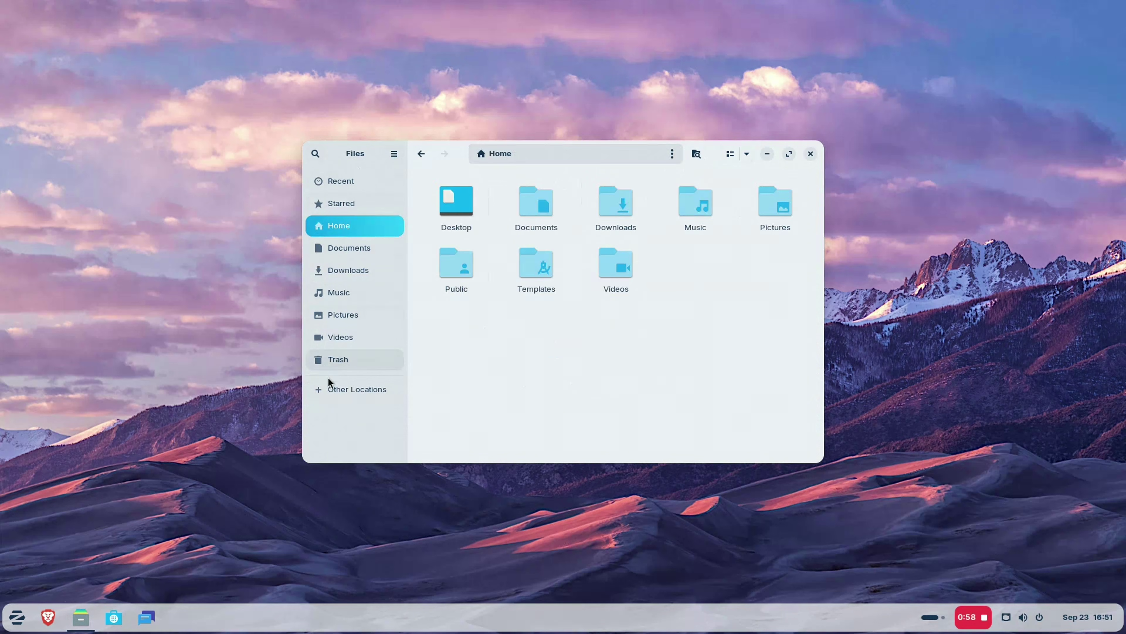
# Step: View the Bluetooth settings page showing no Bluetooth found, then switch to Displays
pyautogui.click(335, 389)
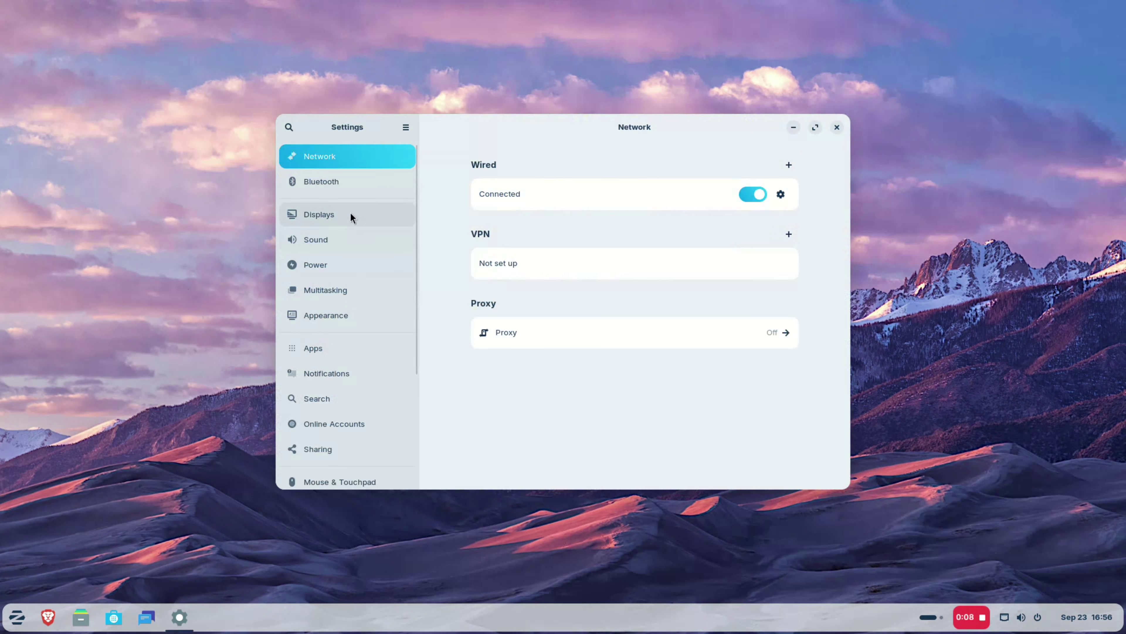
pyautogui.click(348, 189)
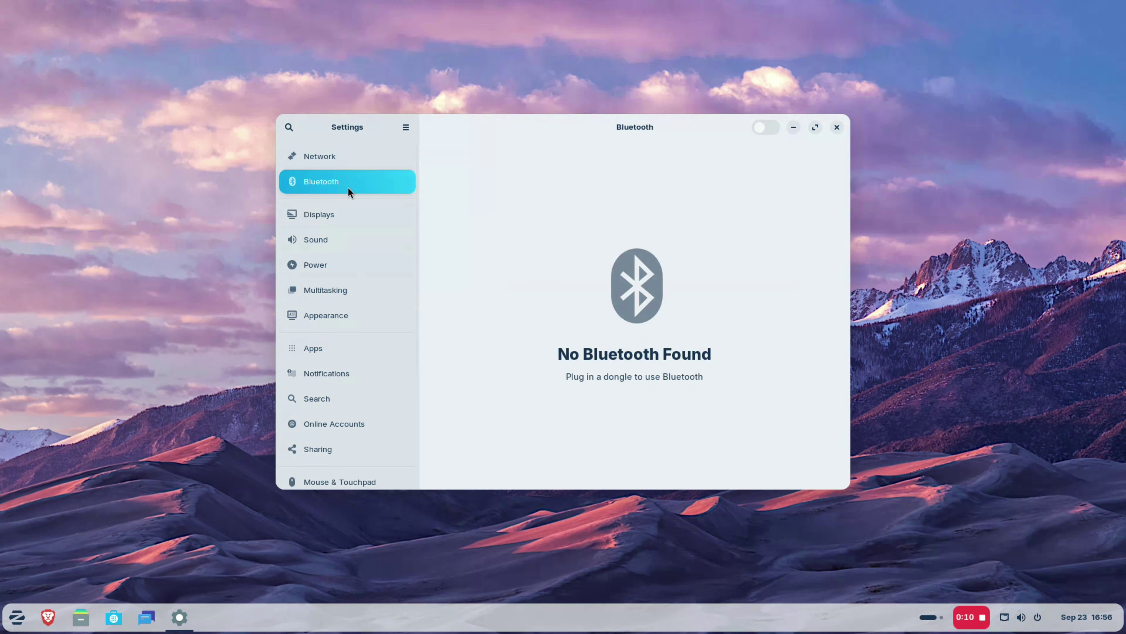
pyautogui.click(342, 215)
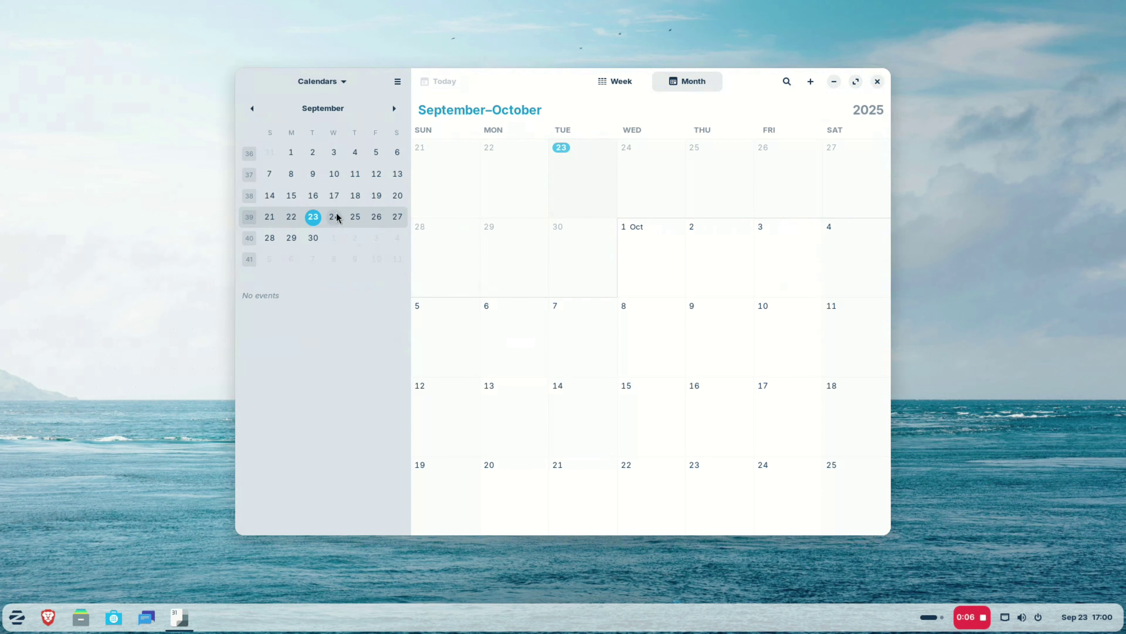
# Step: Use the Calendar month and year picker to show October 2027
pyautogui.click(326, 114)
pyautogui.click(358, 141)
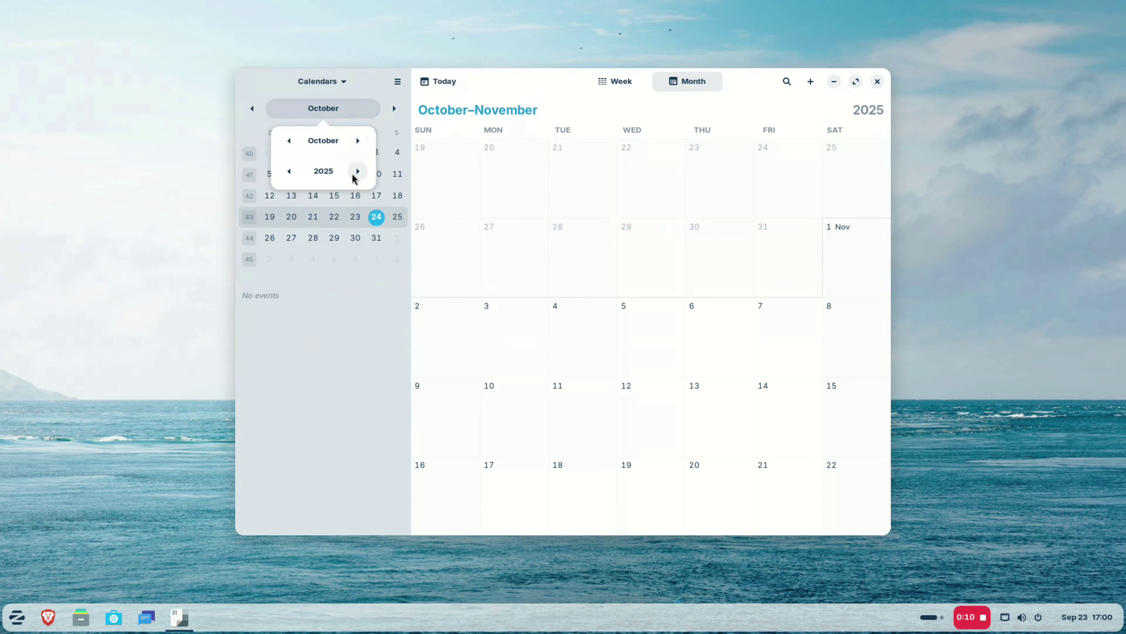
pyautogui.doubleClick(355, 176)
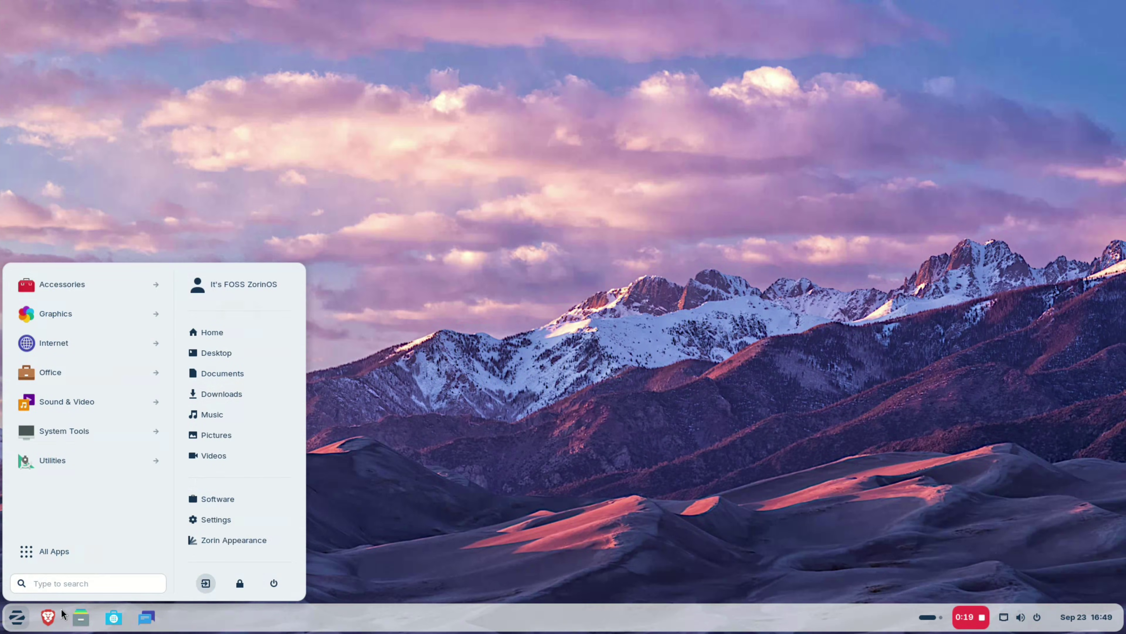
# Step: Close the app menu, view the workspace overview, then open the quick settings panel
pyautogui.click(21, 622)
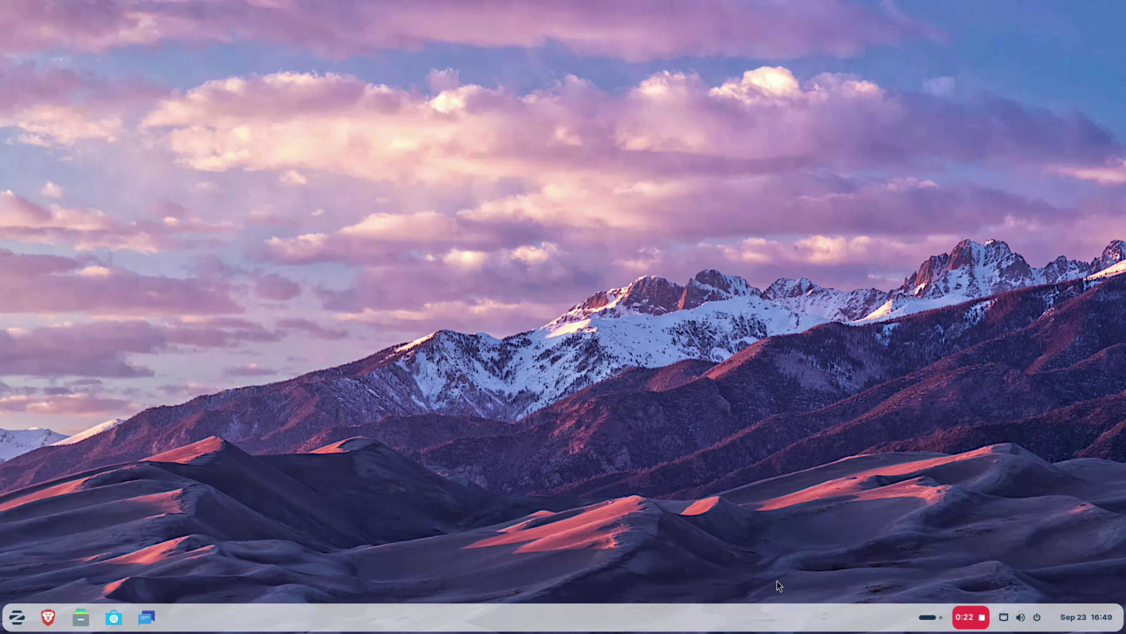
pyautogui.click(928, 616)
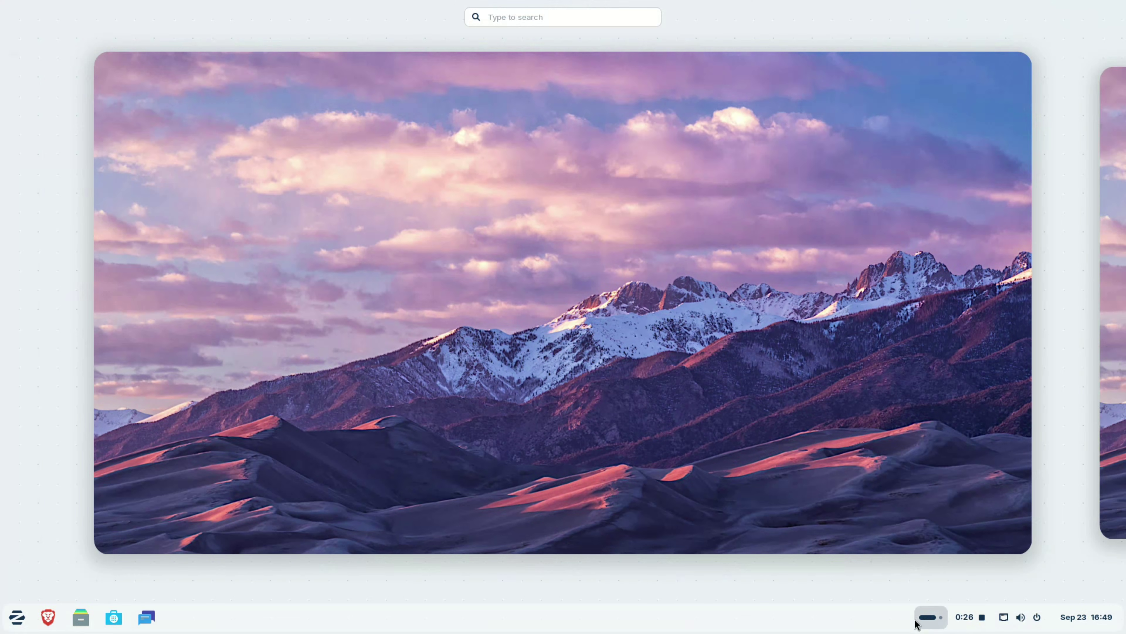
pyautogui.click(928, 626)
pyautogui.click(1023, 618)
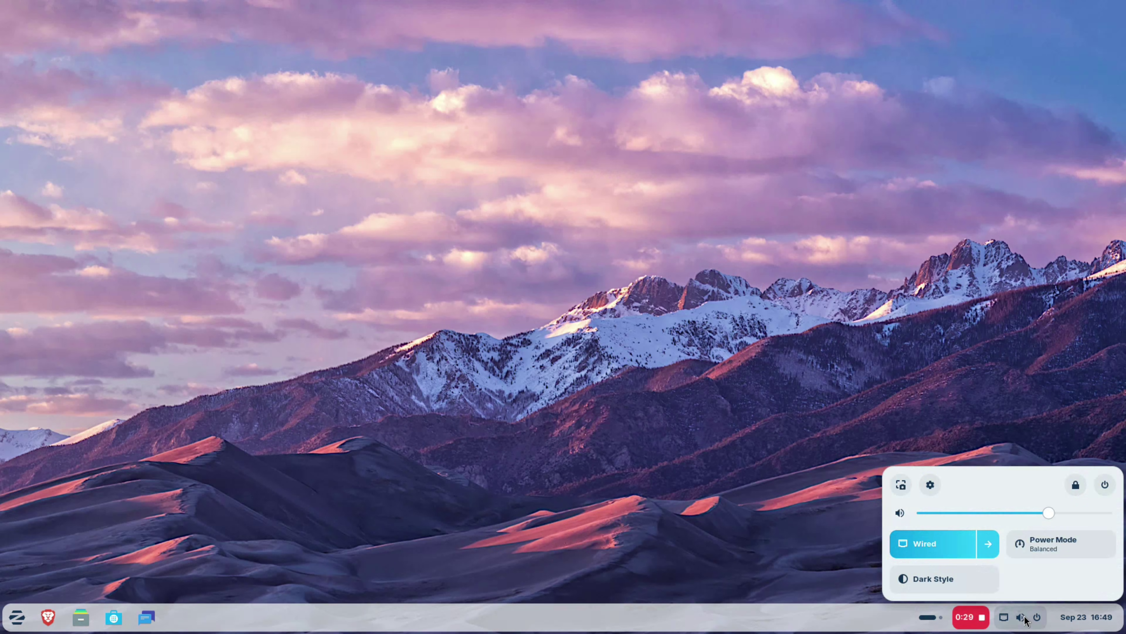